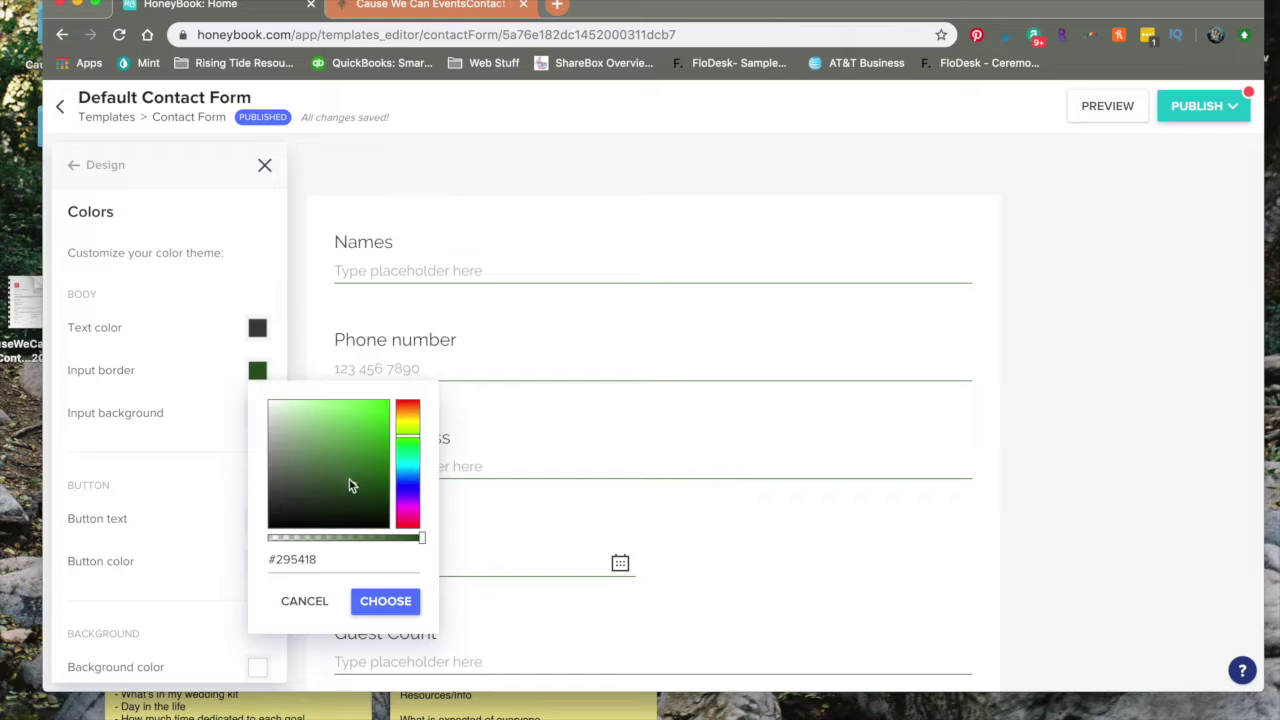
Step: Dismiss the input border color picker, check the input background color, and leave the form's color settings
{"action": "left_click", "coordinate": [262, 266]}
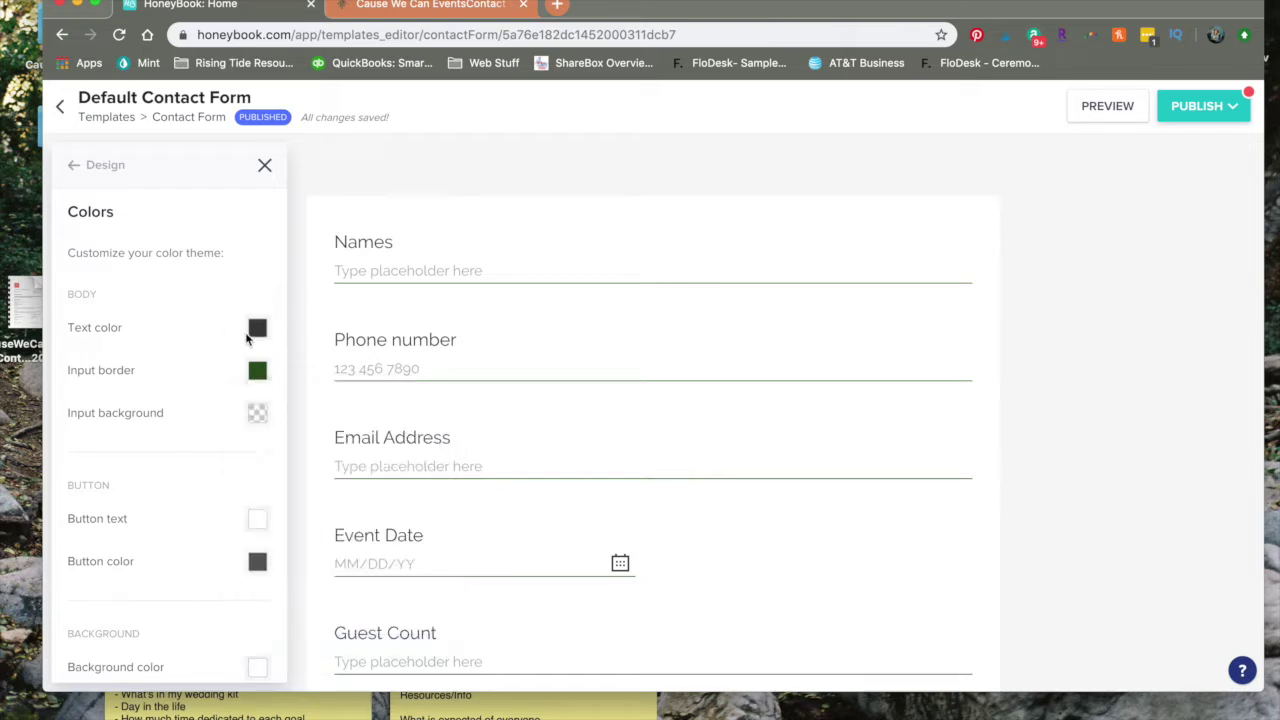
{"action": "left_click", "coordinate": [257, 417]}
{"action": "left_click", "coordinate": [257, 418]}
{"action": "left_click", "coordinate": [266, 165]}
Step: Review the contact form's questions from the names field down to the services options and referral source
{"action": "scroll", "coordinate": [466, 322], "scroll_direction": "down", "scroll_amount": 1}
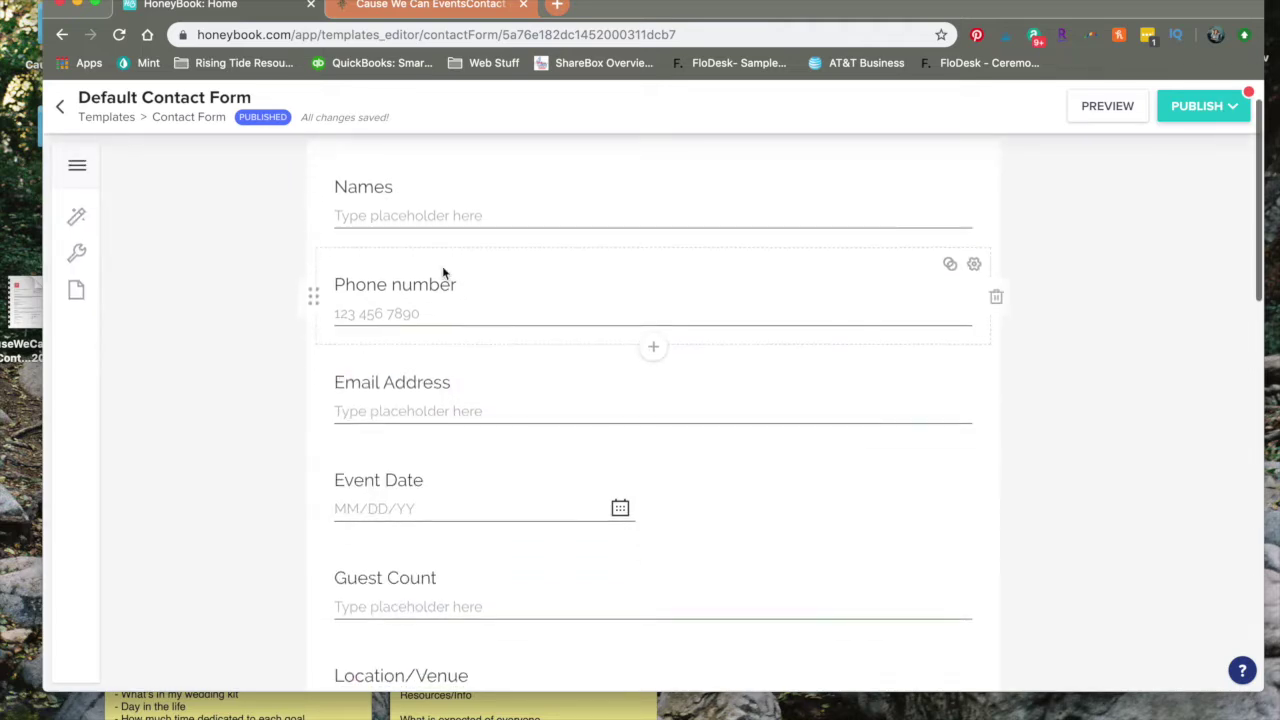
{"action": "scroll", "coordinate": [443, 393], "scroll_direction": "down", "scroll_amount": 5}
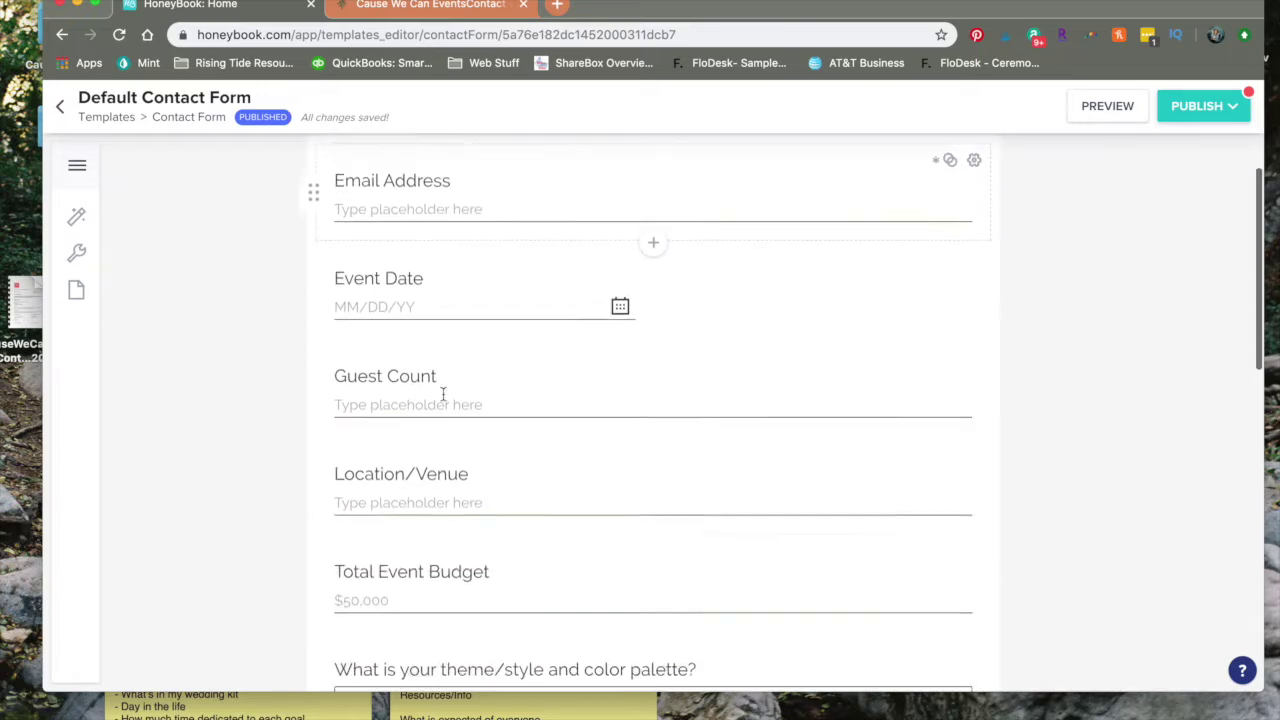
{"action": "scroll", "coordinate": [443, 393], "scroll_direction": "down", "scroll_amount": 10}
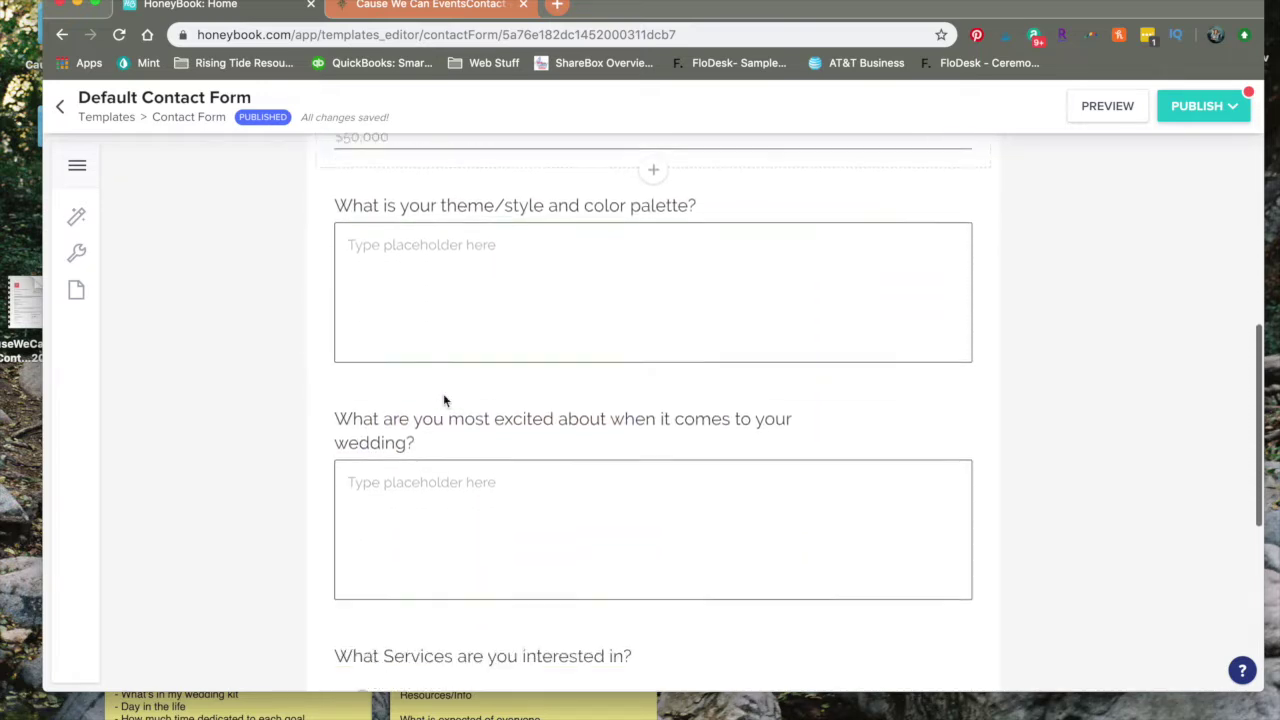
{"action": "scroll", "coordinate": [443, 393], "scroll_direction": "down", "scroll_amount": 4}
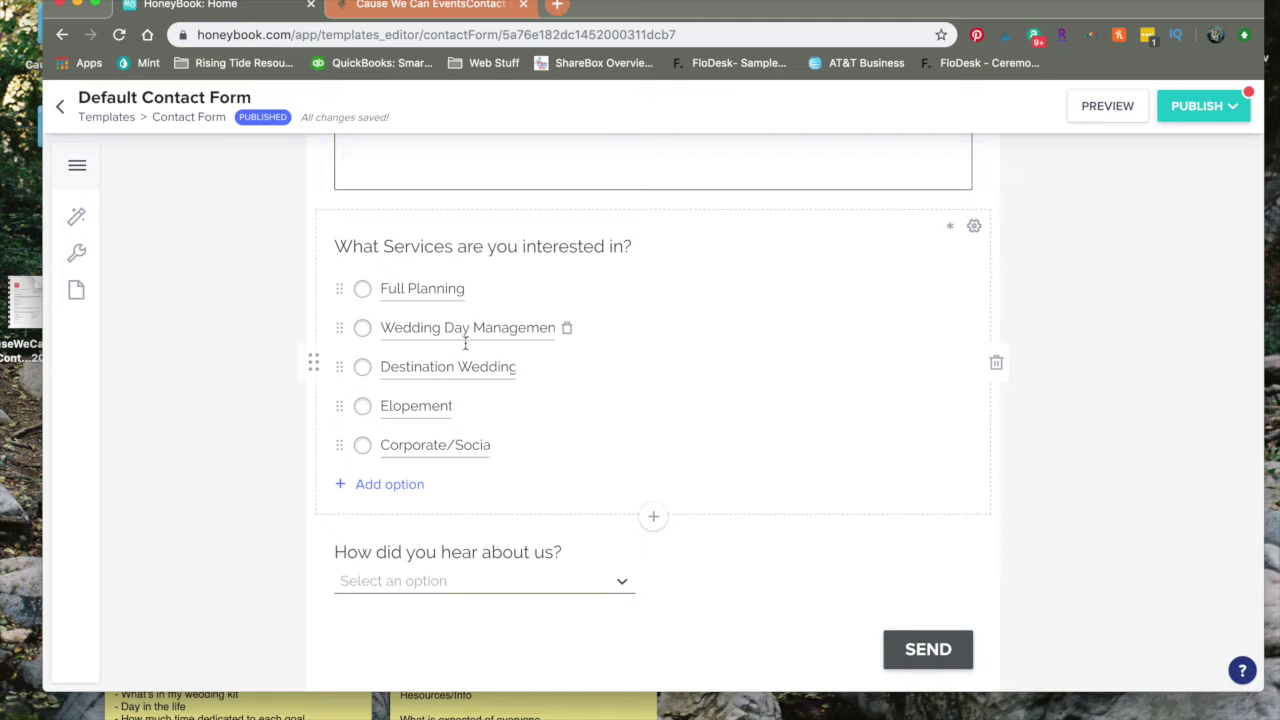
{"action": "scroll", "coordinate": [495, 405], "scroll_direction": "down", "scroll_amount": 2}
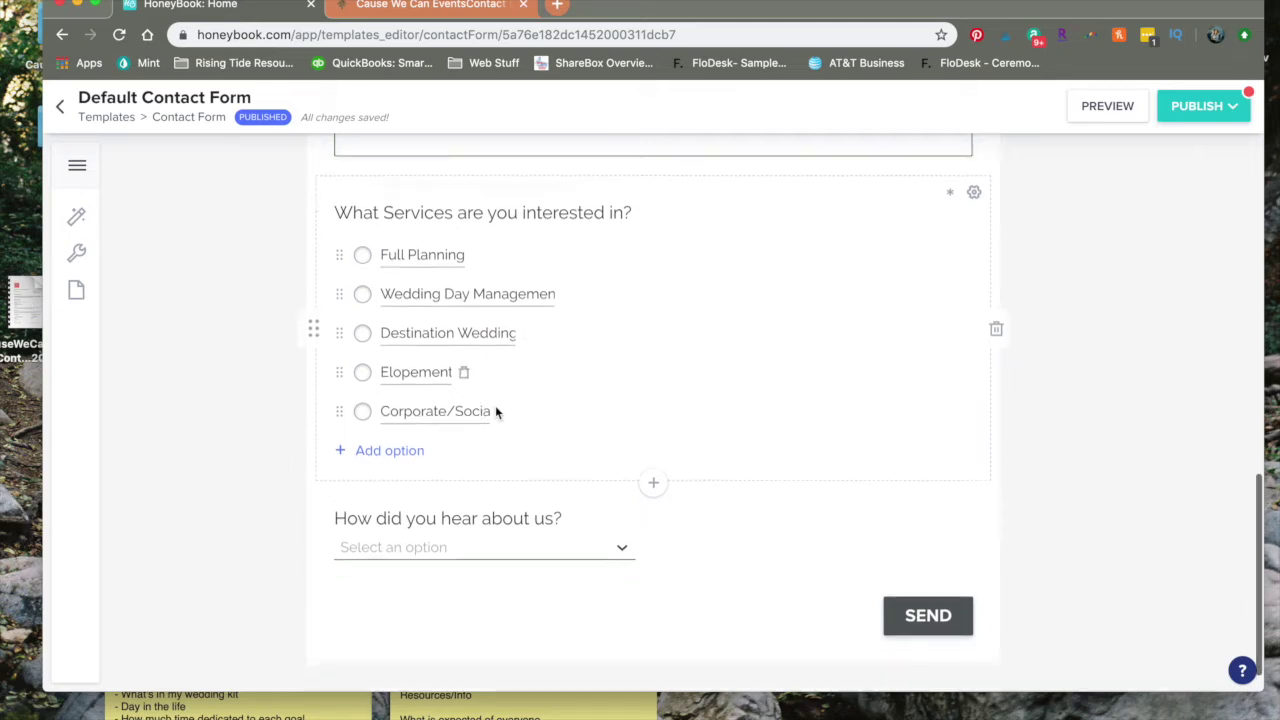
Step: Examine the form's redirect options after completion, keeping the default thank-you message, and check the list of contact forms
{"action": "left_click", "coordinate": [79, 255]}
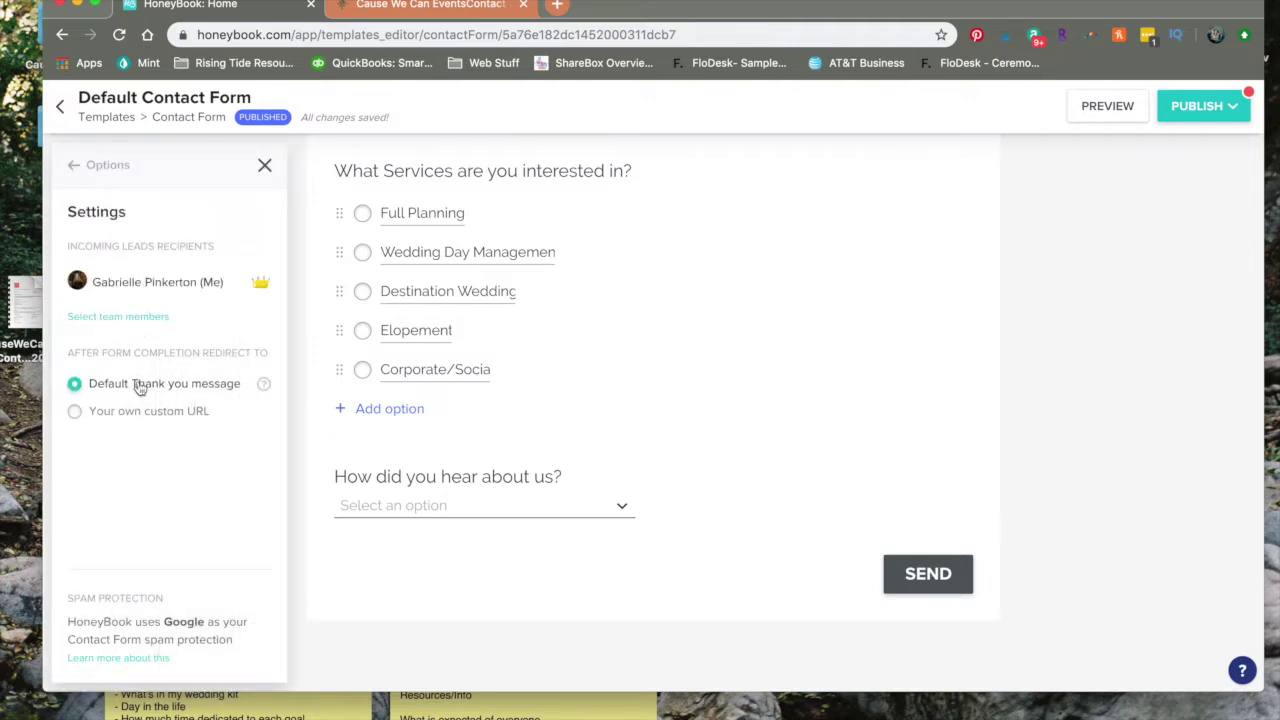
{"action": "left_click", "coordinate": [75, 413]}
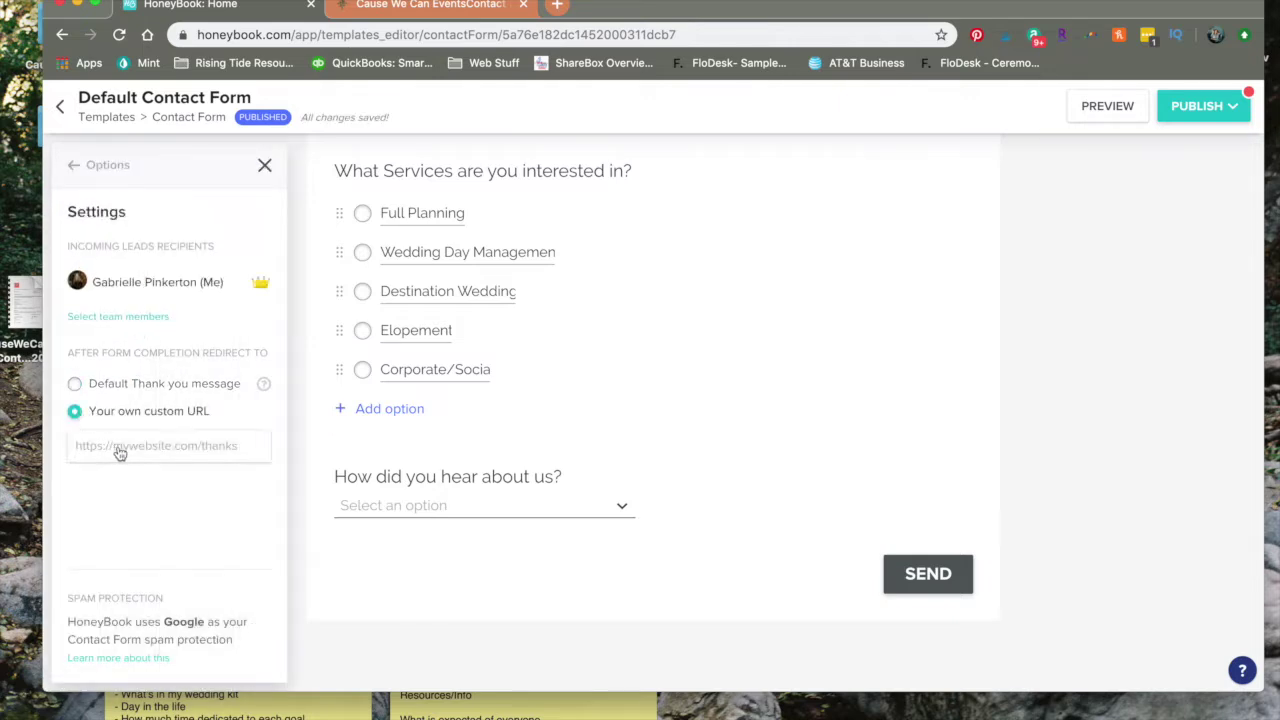
{"action": "left_click", "coordinate": [76, 385]}
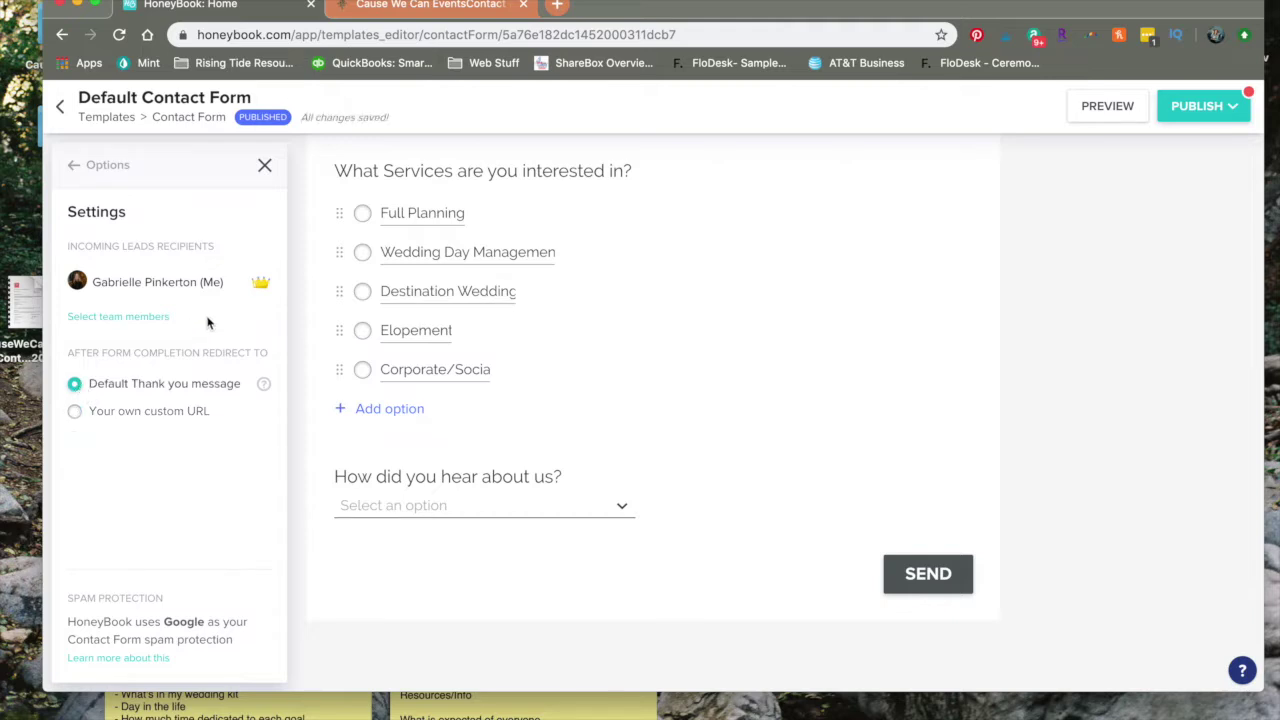
{"action": "left_click", "coordinate": [265, 167]}
{"action": "left_click", "coordinate": [77, 292]}
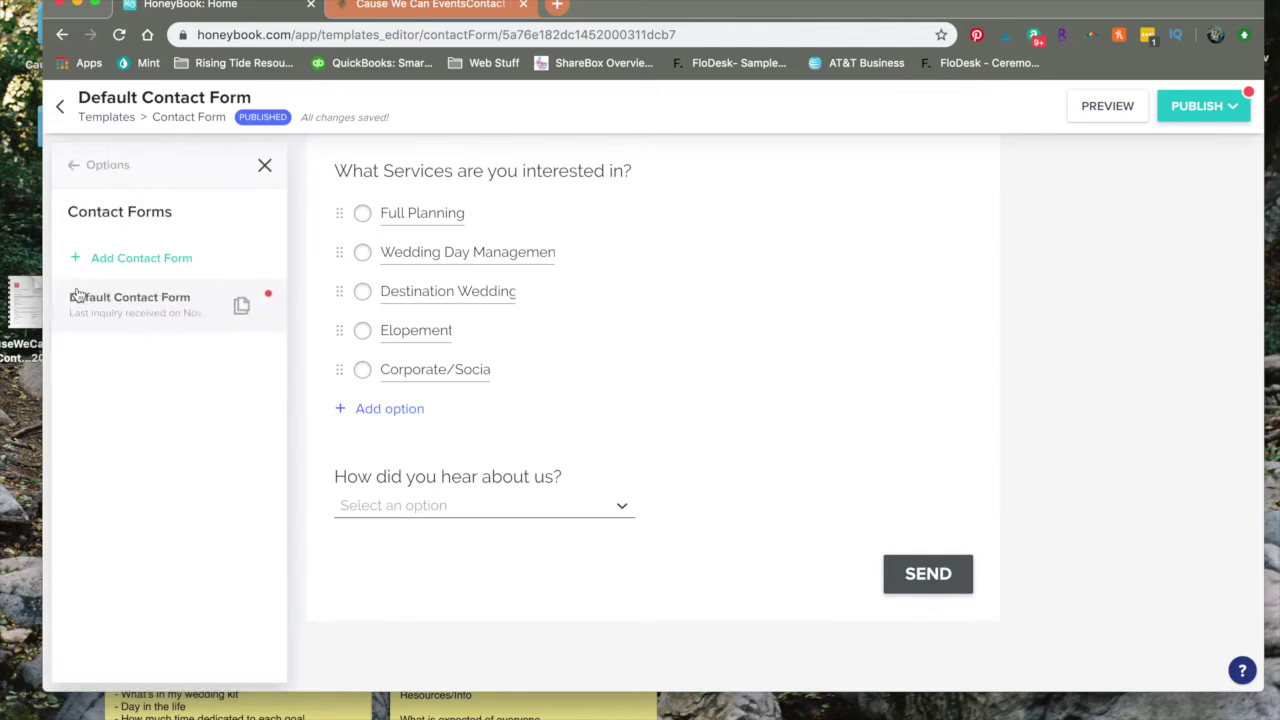
{"action": "left_click", "coordinate": [265, 167]}
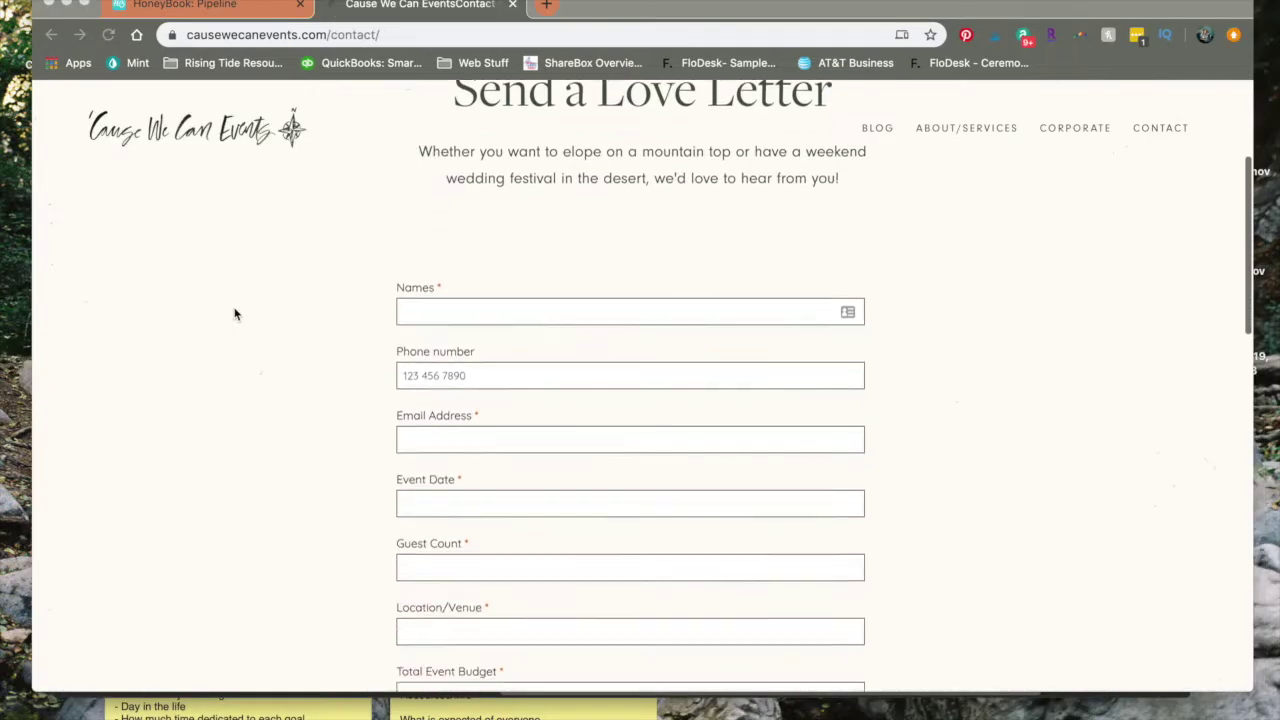
Step: Review the published contact form on the Cause We Can Events website down to its send control
{"action": "scroll", "coordinate": [228, 316], "scroll_direction": "down", "scroll_amount": 1}
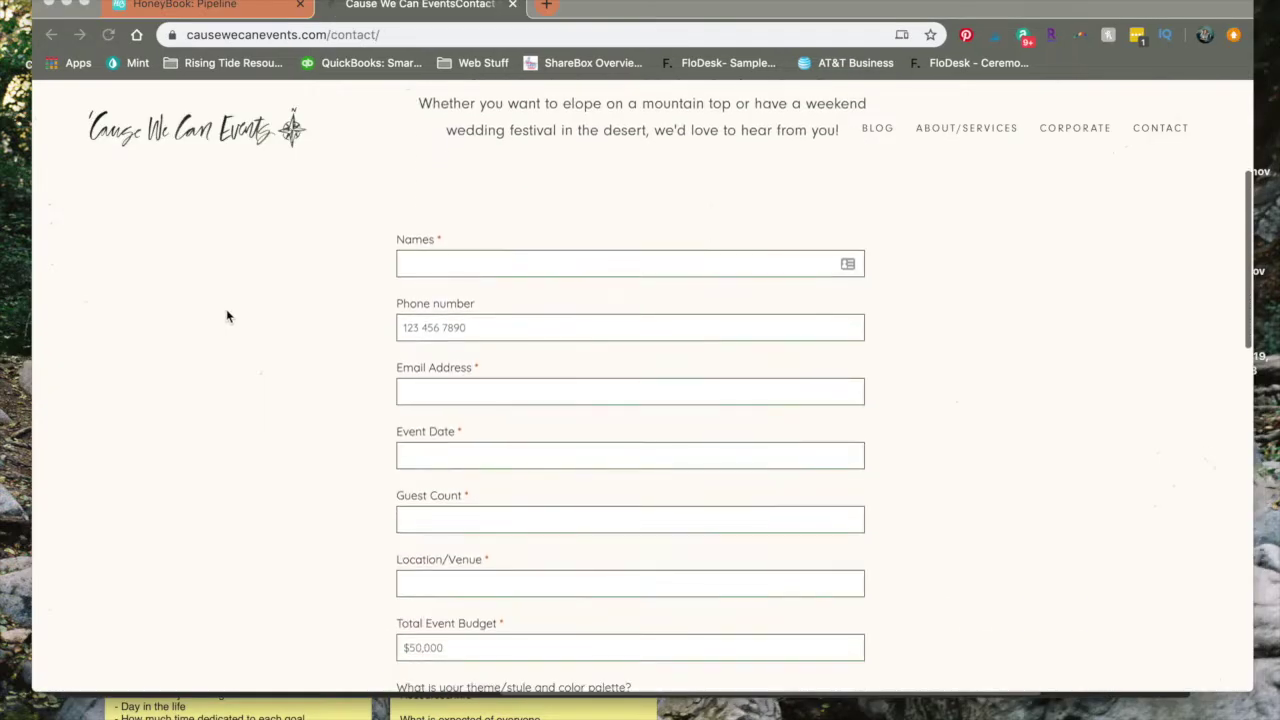
{"action": "scroll", "coordinate": [230, 316], "scroll_direction": "down", "scroll_amount": 3}
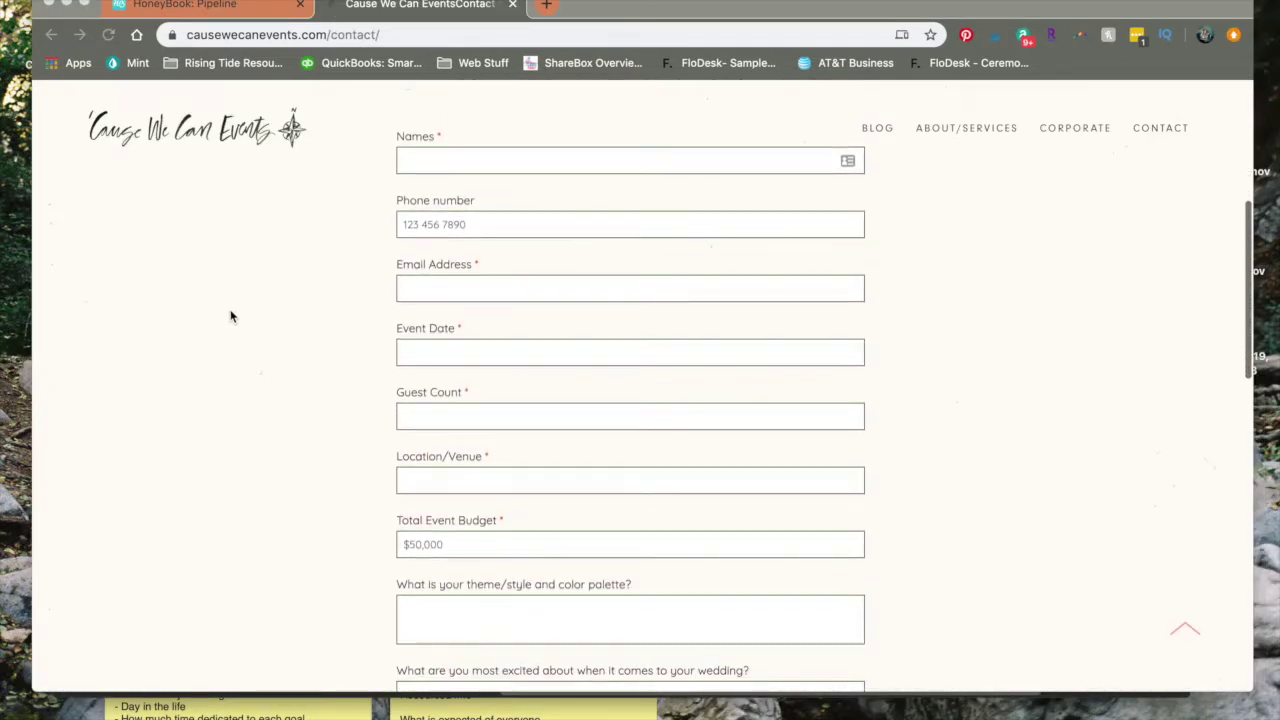
{"action": "scroll", "coordinate": [231, 316], "scroll_direction": "down", "scroll_amount": 4}
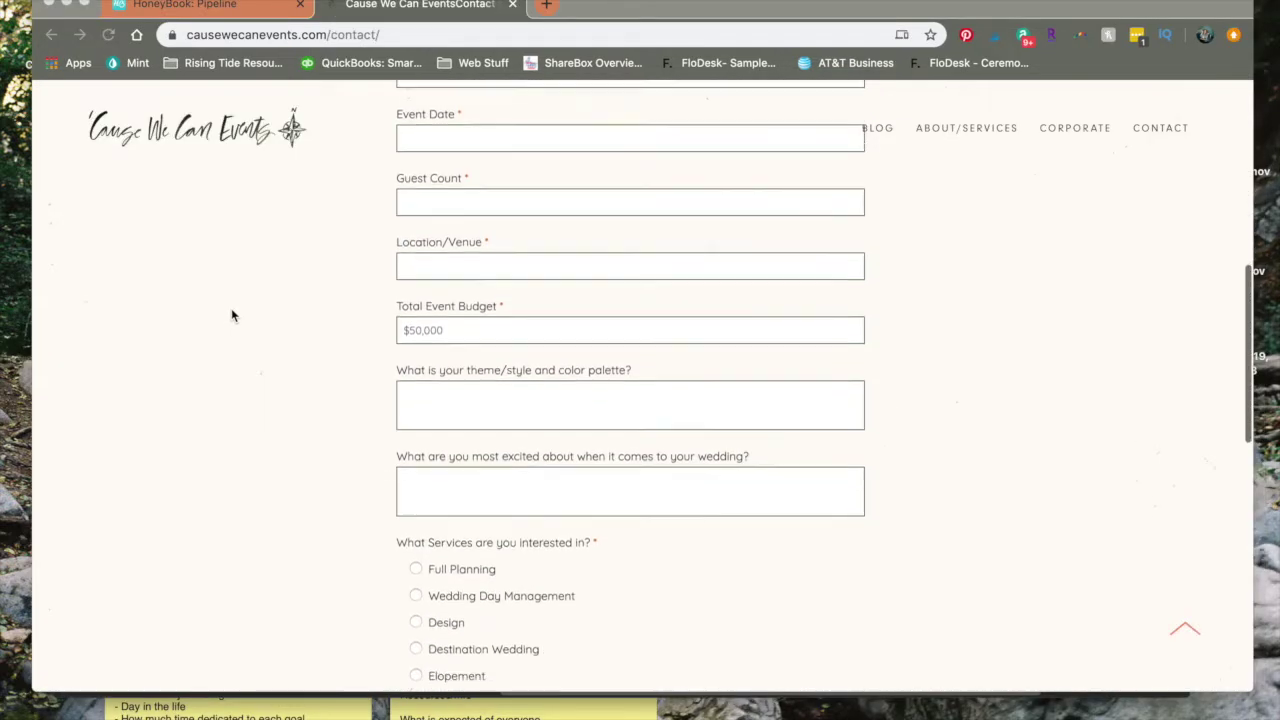
{"action": "scroll", "coordinate": [231, 316], "scroll_direction": "down", "scroll_amount": 4}
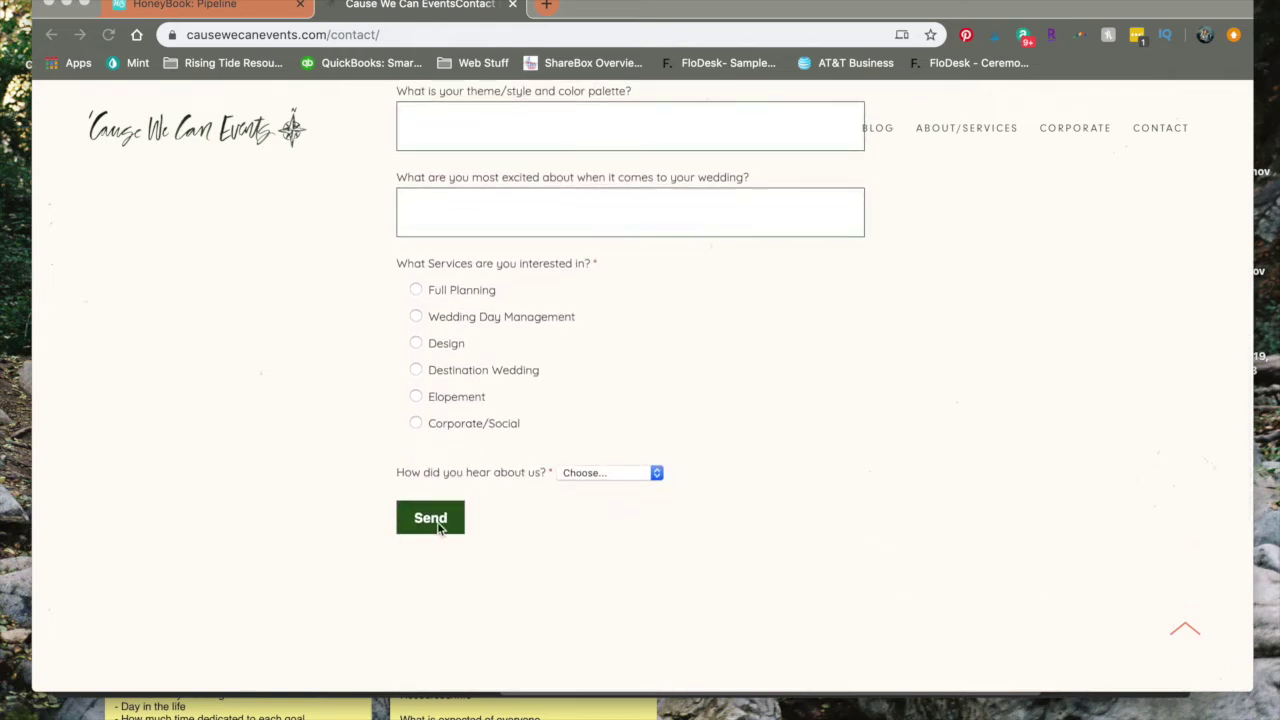
Step: Switch to the HoneyBook project pipeline and open the Follow Up project dated Sun, Dec 06, 2020
{"action": "left_click", "coordinate": [213, 5]}
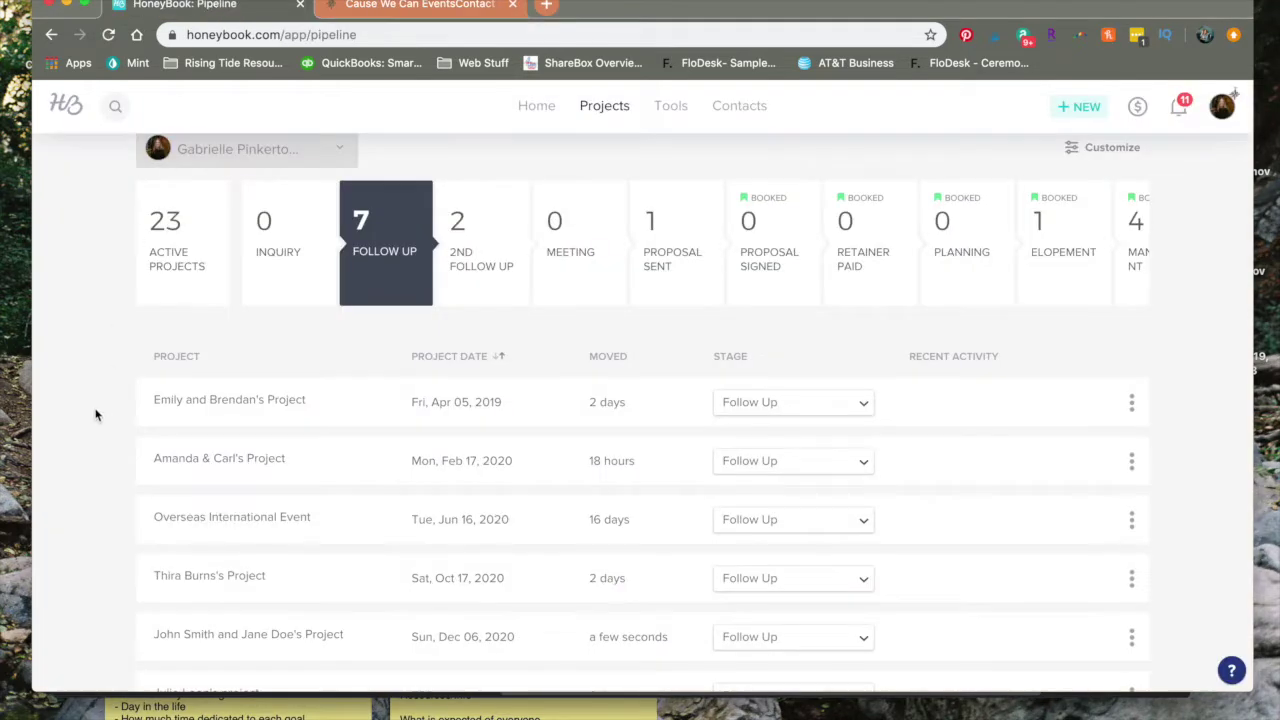
{"action": "scroll", "coordinate": [96, 414], "scroll_direction": "down", "scroll_amount": 2}
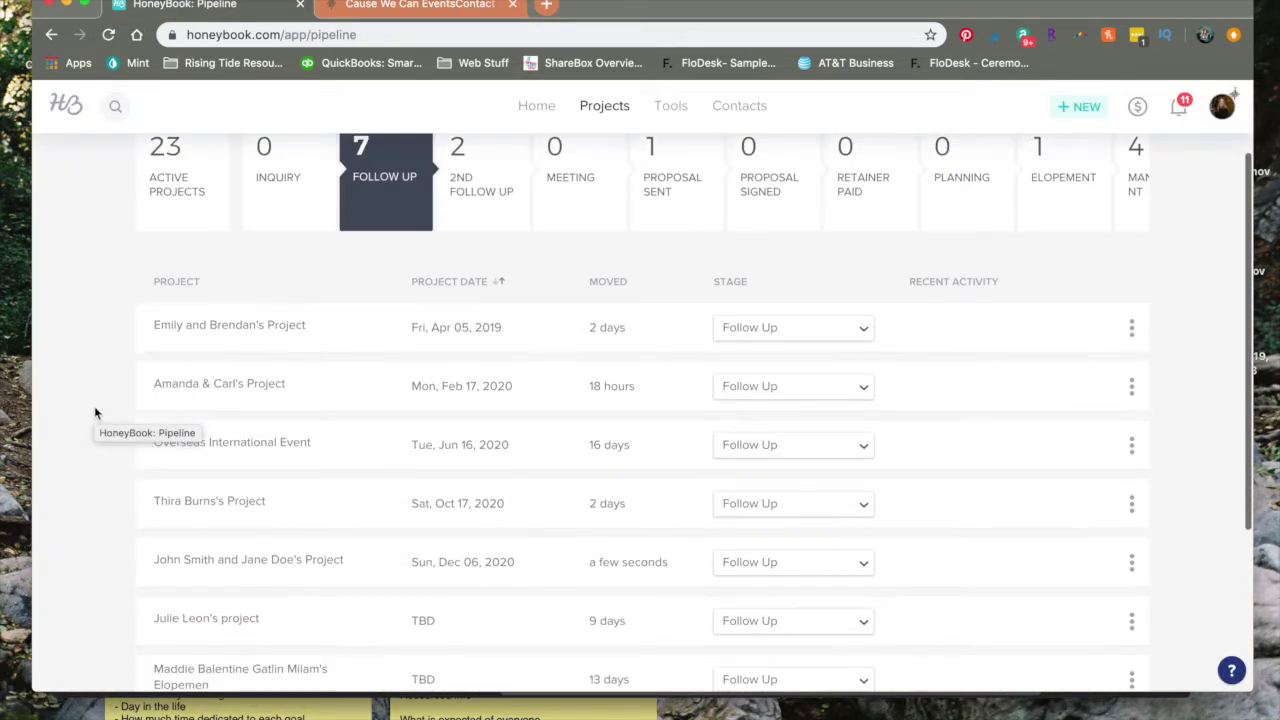
{"action": "left_click", "coordinate": [275, 565]}
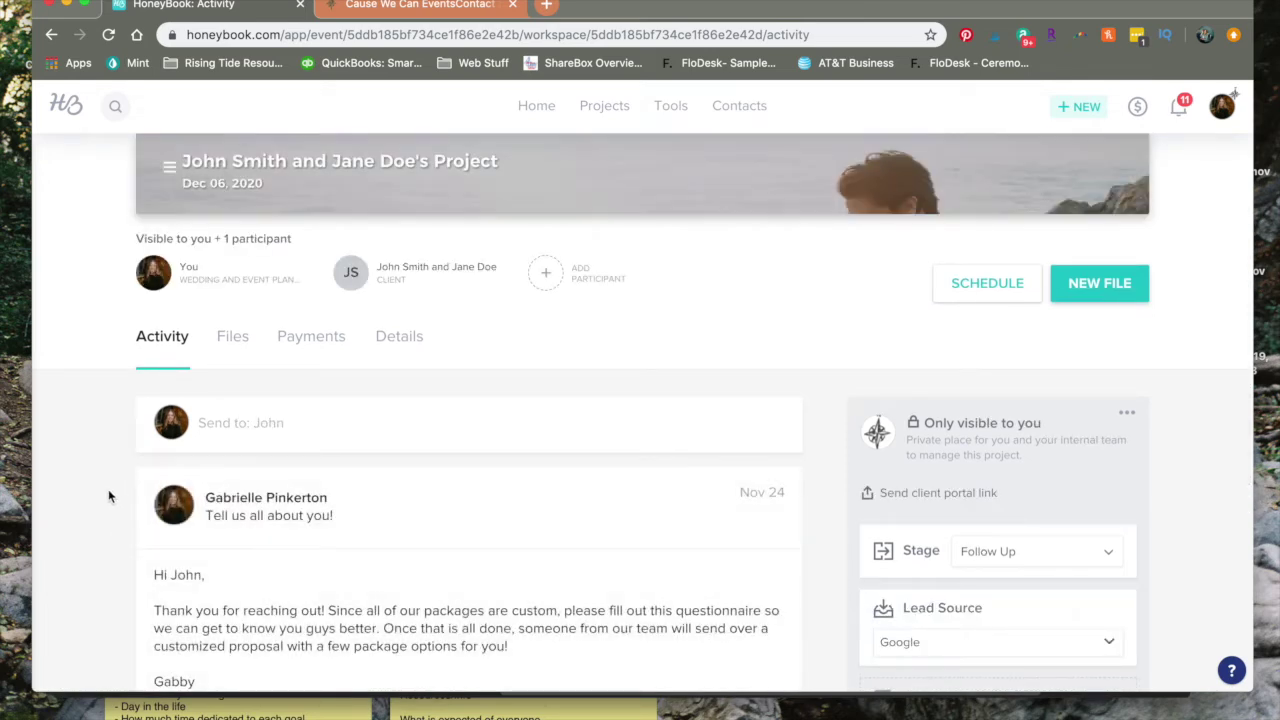
Step: Open the questionnaire attached to the message sent to the client and review its questions
{"action": "scroll", "coordinate": [104, 484], "scroll_direction": "down", "scroll_amount": 3}
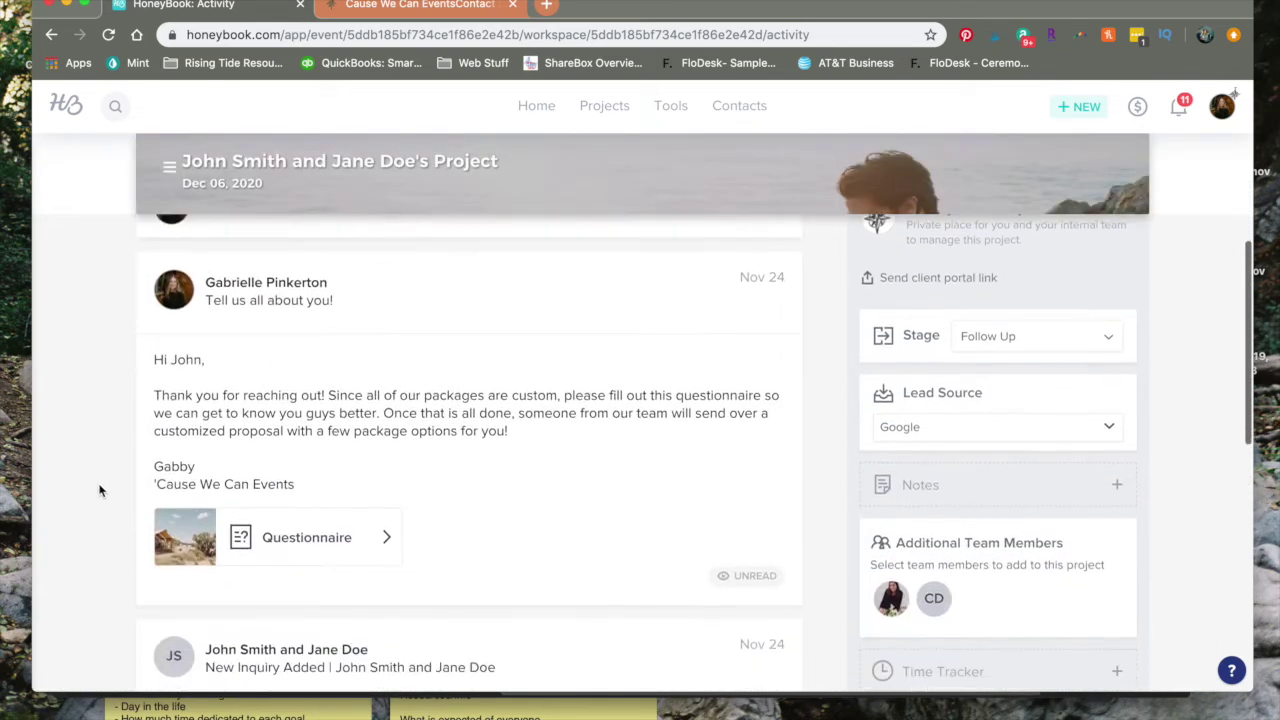
{"action": "left_click", "coordinate": [295, 537]}
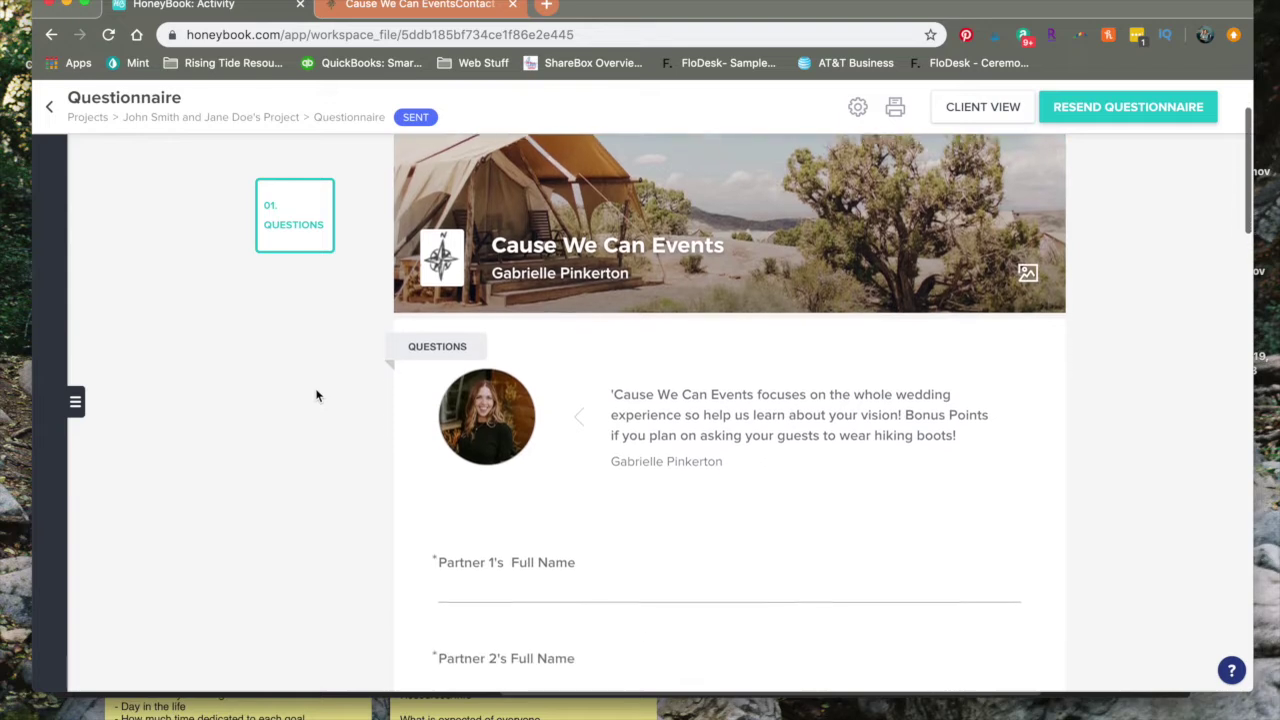
{"action": "scroll", "coordinate": [316, 396], "scroll_direction": "down", "scroll_amount": 5}
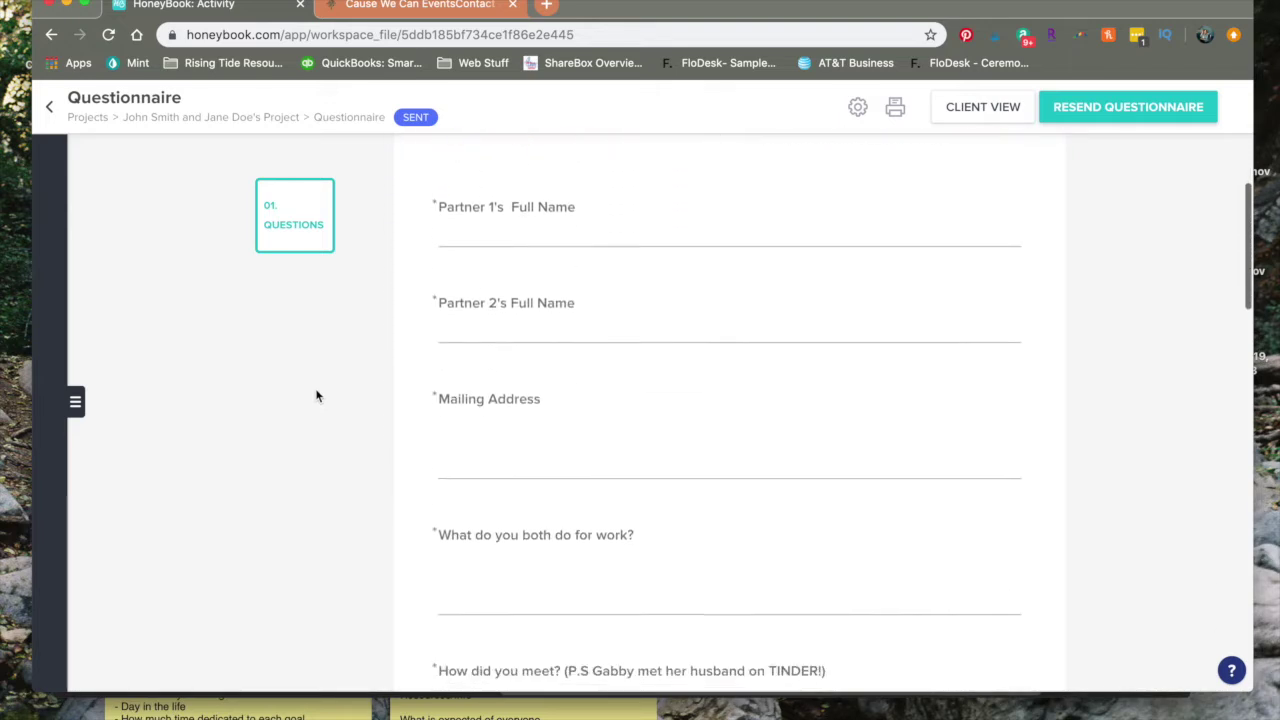
{"action": "scroll", "coordinate": [316, 396], "scroll_direction": "down", "scroll_amount": 4}
{"action": "scroll", "coordinate": [316, 396], "scroll_direction": "down", "scroll_amount": 6}
{"action": "scroll", "coordinate": [316, 396], "scroll_direction": "down", "scroll_amount": 3}
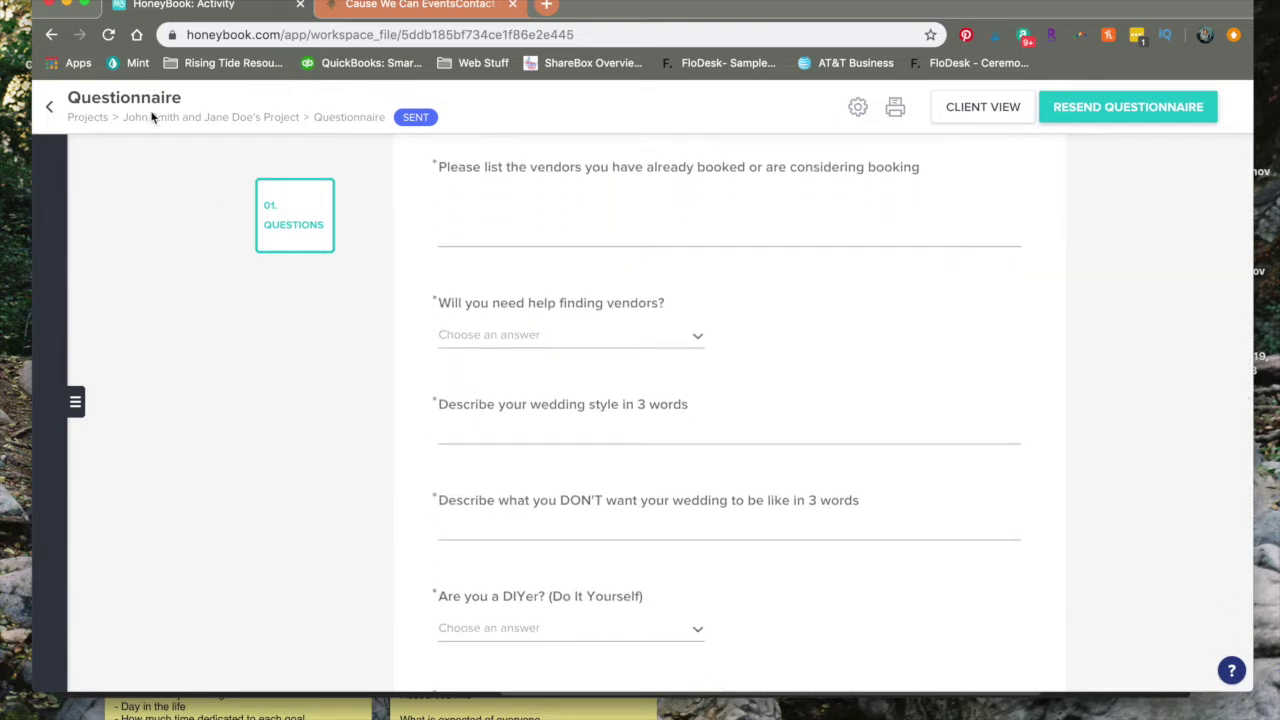
Step: Return to the client's project and set its project type to Wedding in the project details
{"action": "left_click", "coordinate": [177, 118]}
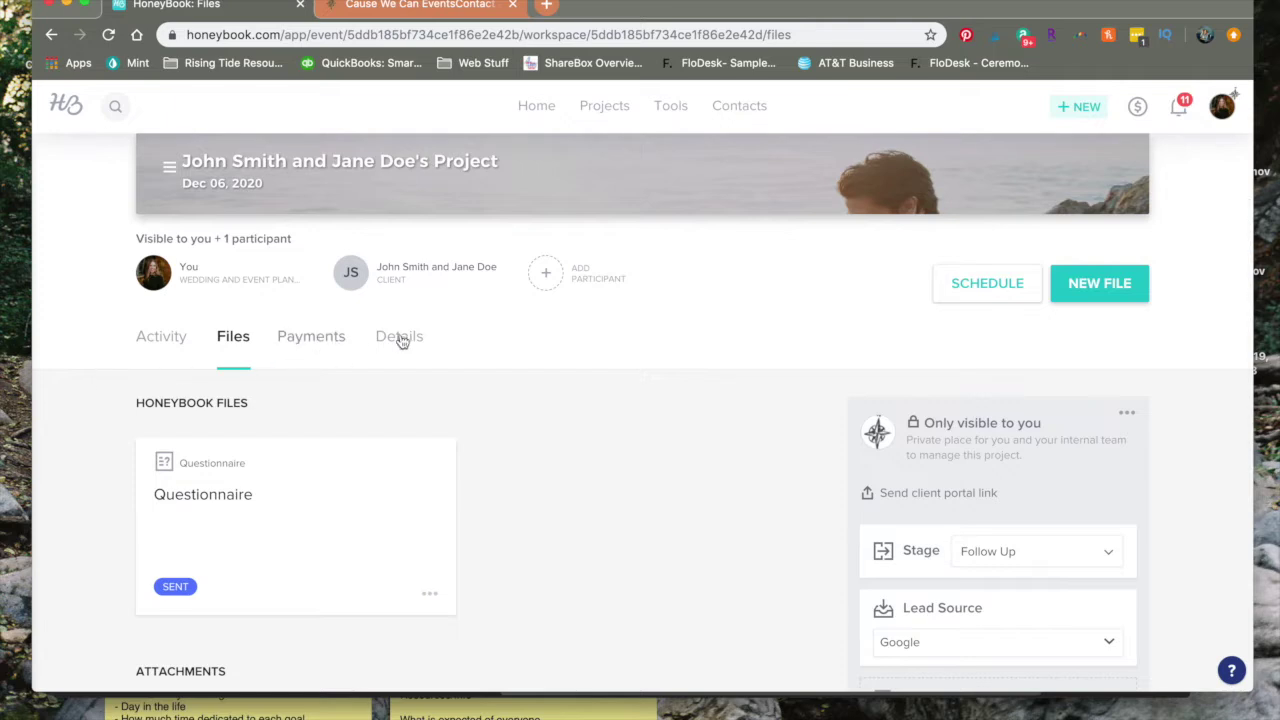
{"action": "left_click", "coordinate": [406, 340]}
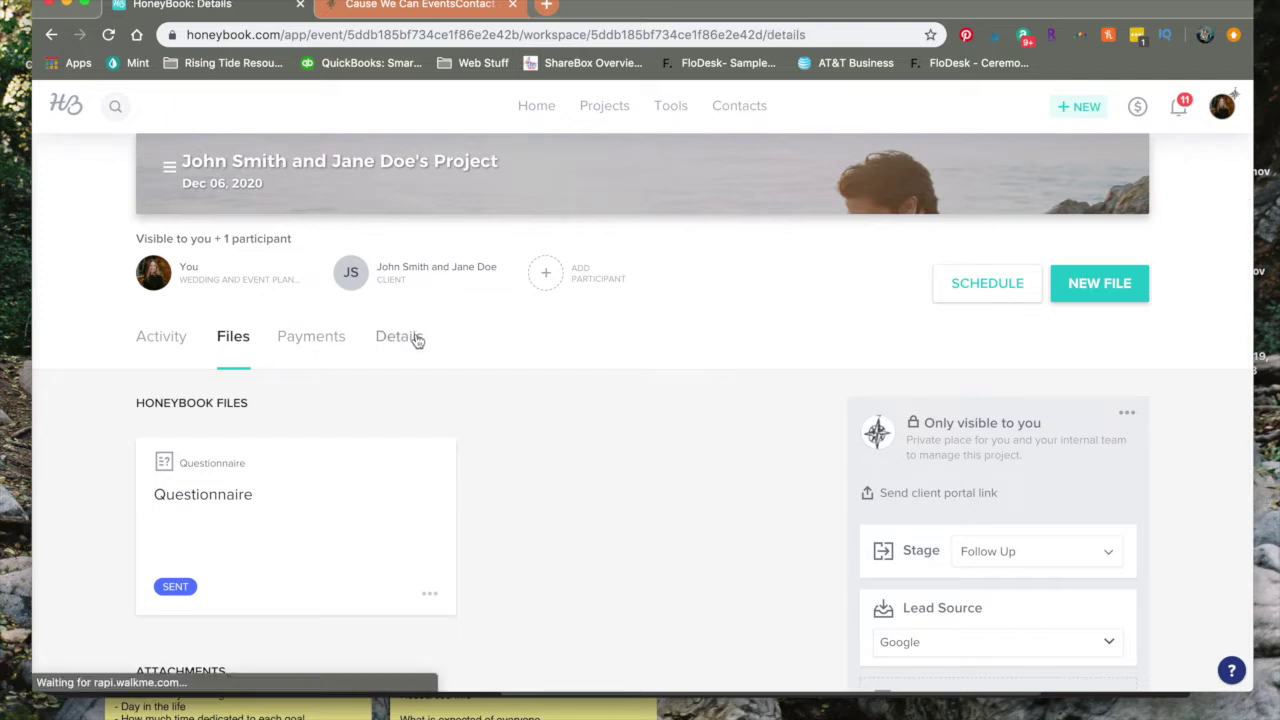
{"action": "scroll", "coordinate": [424, 390], "scroll_direction": "down", "scroll_amount": 2}
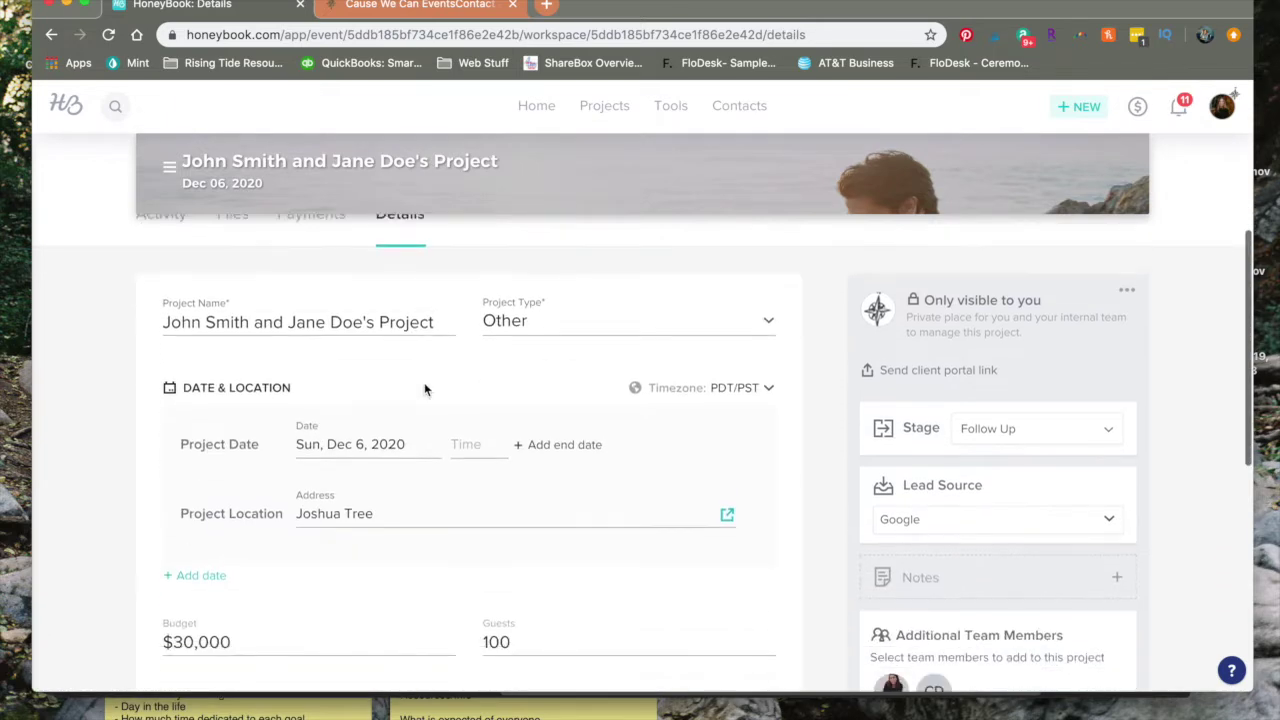
{"action": "left_click", "coordinate": [509, 324]}
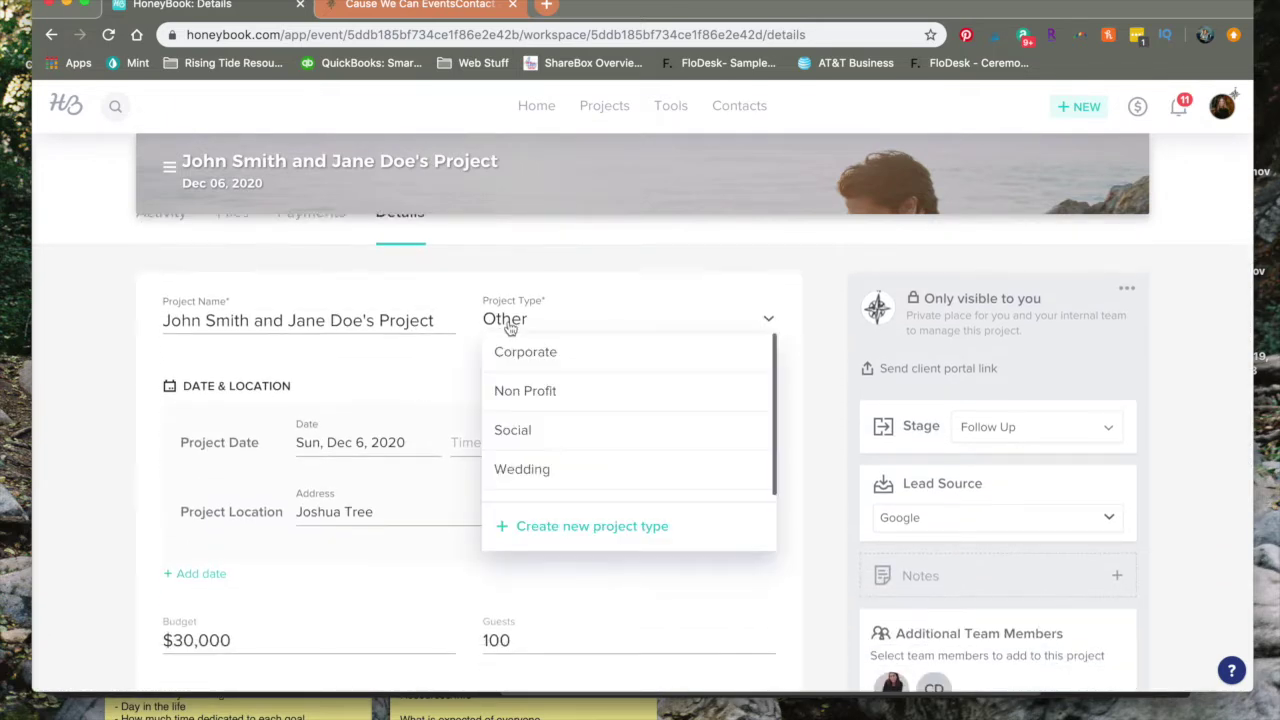
{"action": "left_click", "coordinate": [535, 480]}
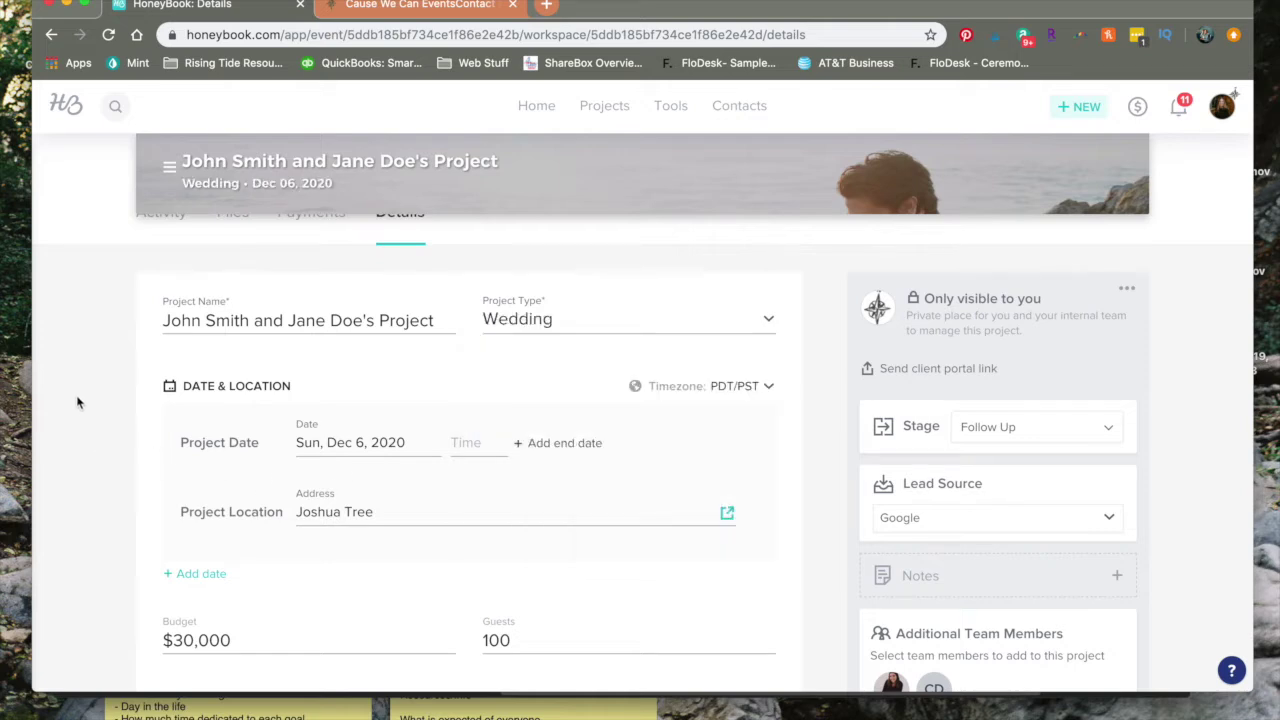
Step: Look over the remaining project details and create a new brochure from the 2020 Wedding - Local template
{"action": "scroll", "coordinate": [78, 402], "scroll_direction": "down", "scroll_amount": 5}
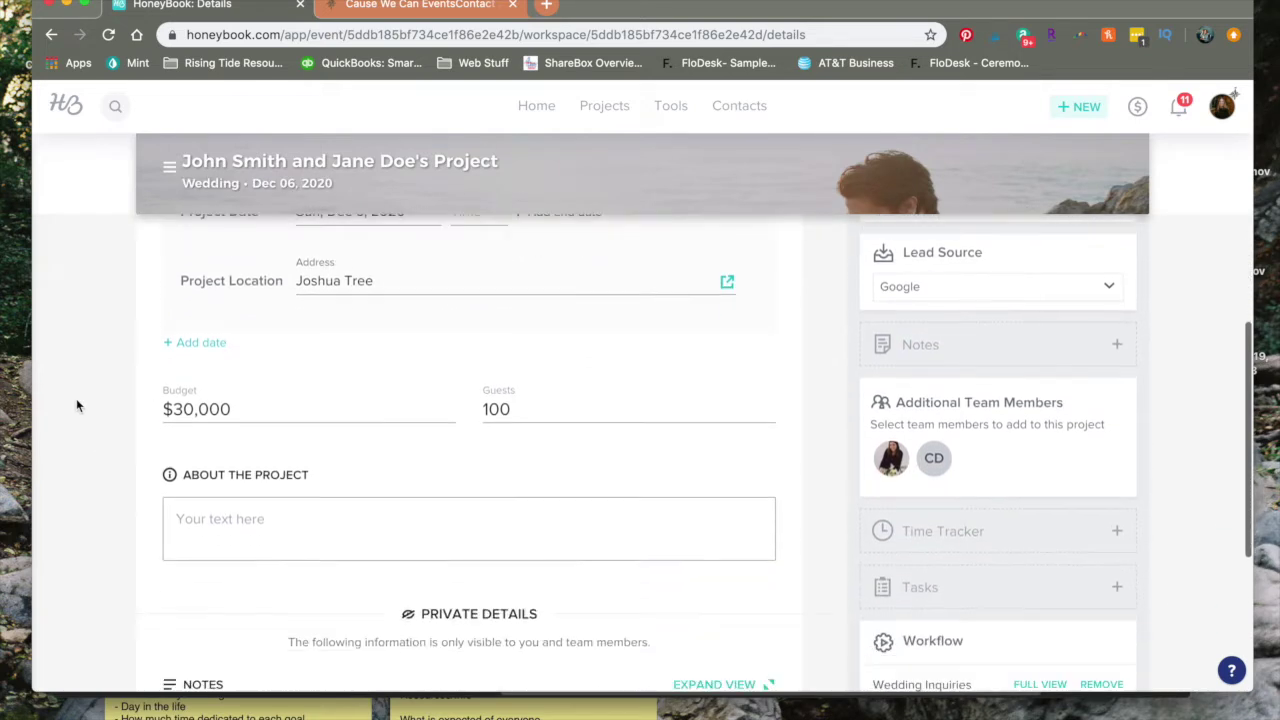
{"action": "scroll", "coordinate": [77, 402], "scroll_direction": "down", "scroll_amount": 4}
{"action": "scroll", "coordinate": [77, 405], "scroll_direction": "up", "scroll_amount": 10}
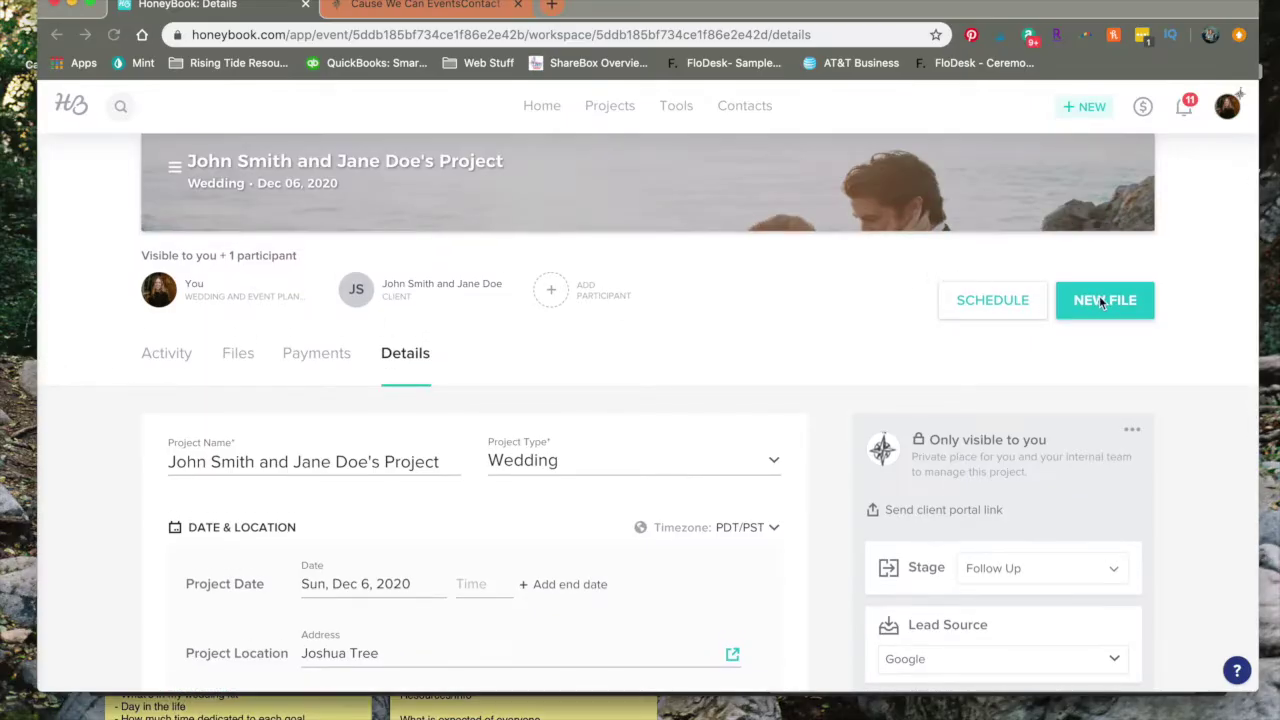
{"action": "left_click", "coordinate": [1100, 302]}
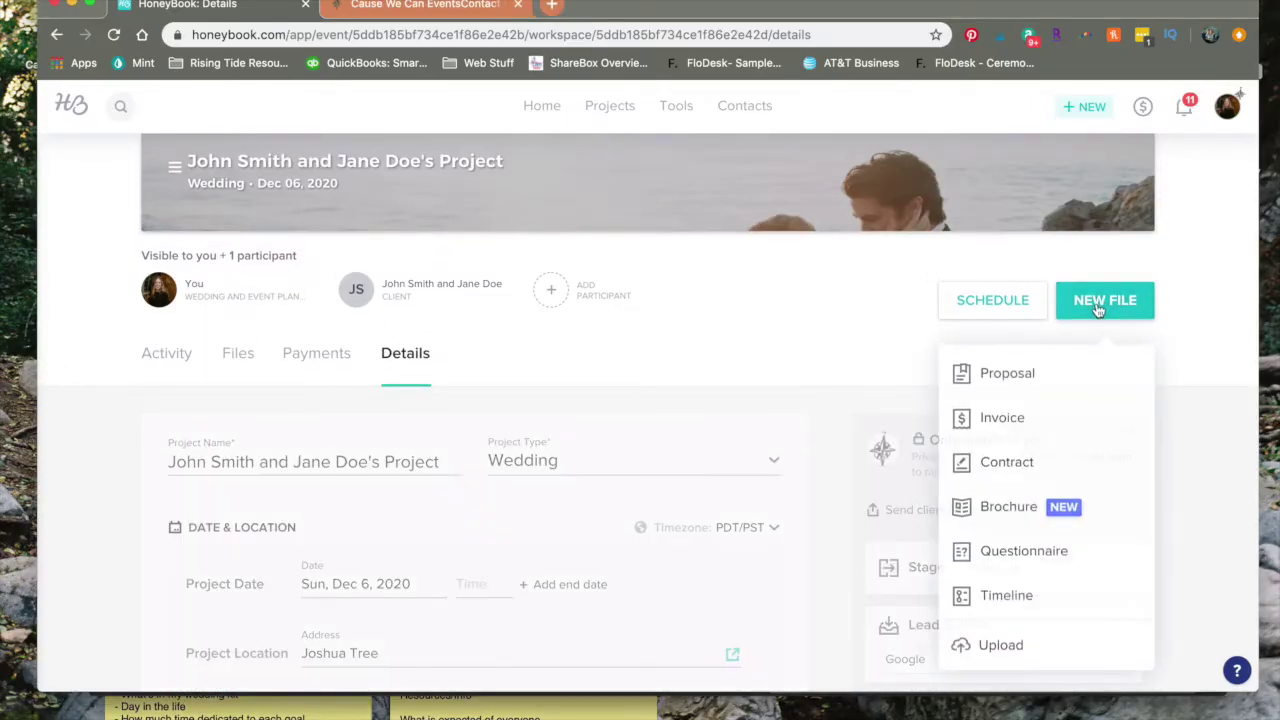
{"action": "left_click", "coordinate": [1022, 504]}
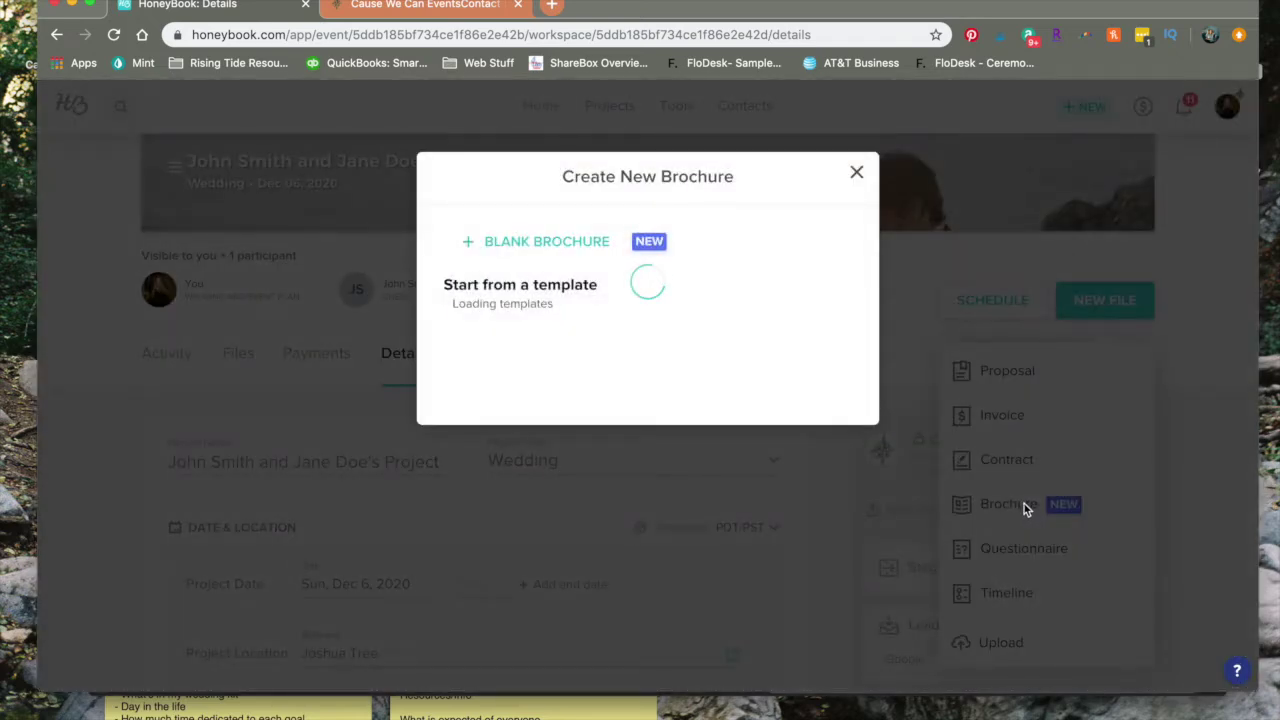
{"action": "scroll", "coordinate": [625, 369], "scroll_direction": "down", "scroll_amount": 3}
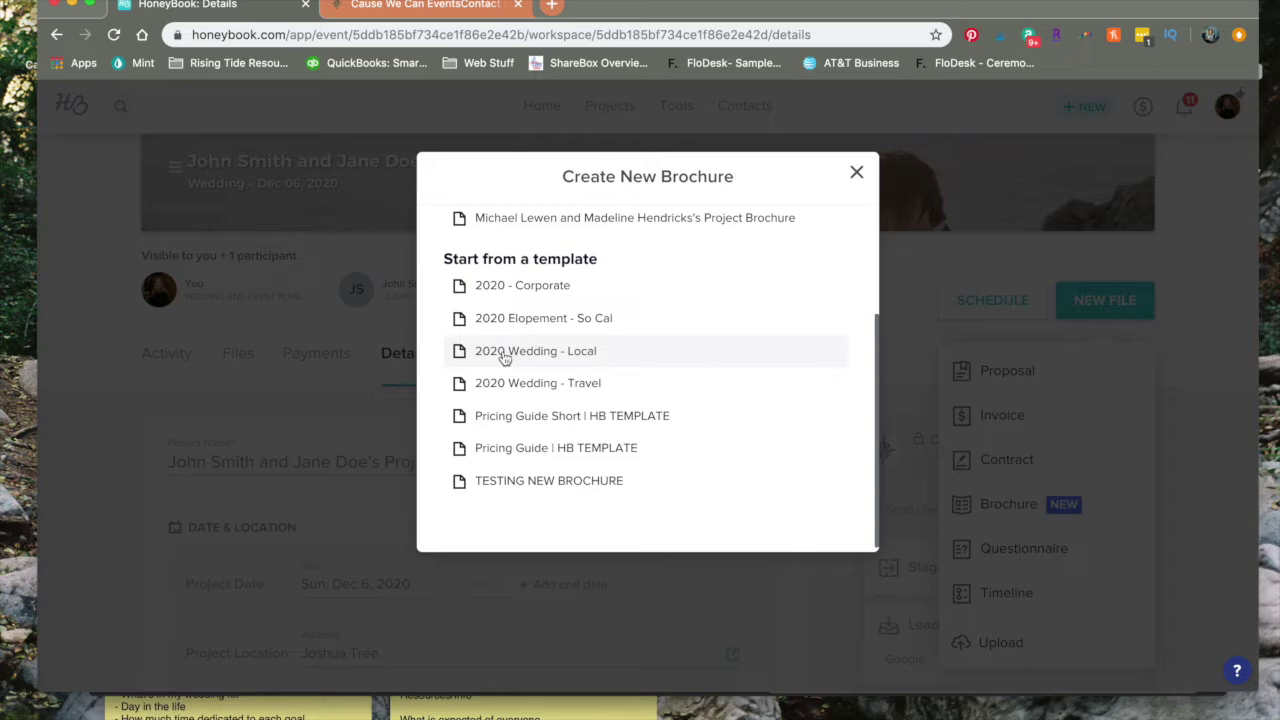
{"action": "left_click", "coordinate": [505, 358]}
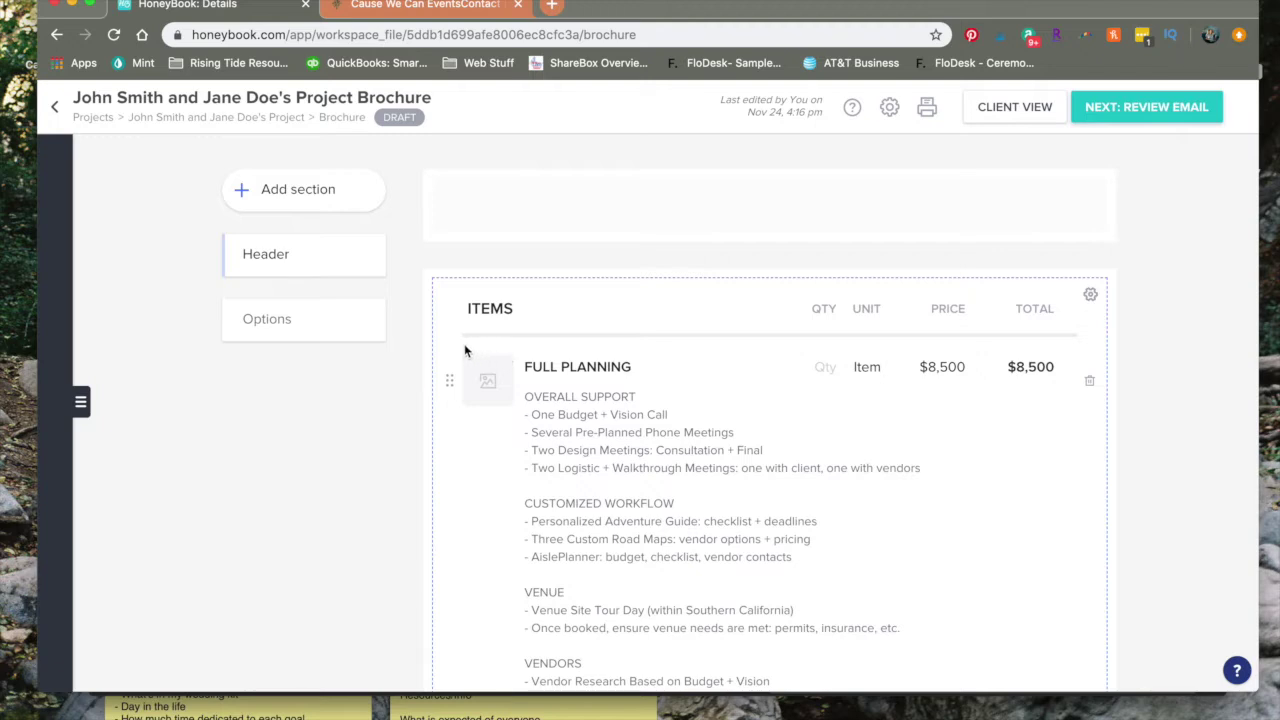
Step: Replace the brochure's current template with the 2020 Wedding - Travel template and accept losing any changes made
{"action": "left_click", "coordinate": [70, 279]}
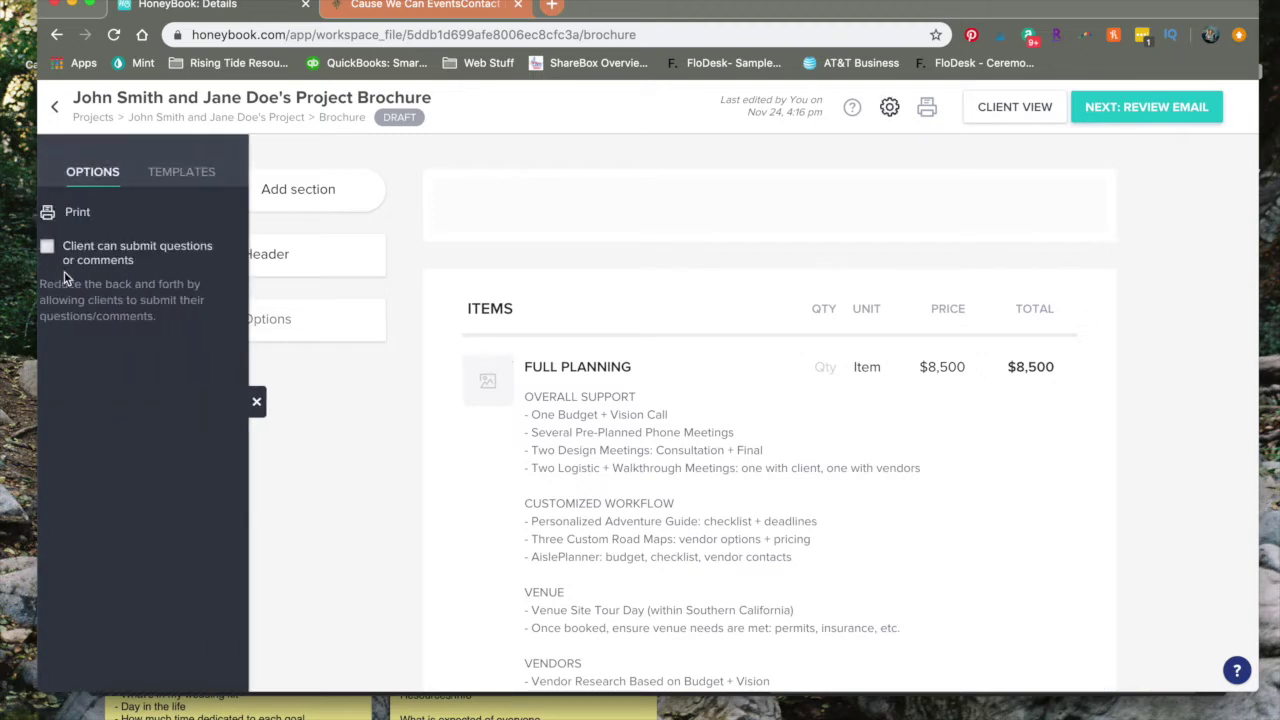
{"action": "left_click", "coordinate": [191, 172]}
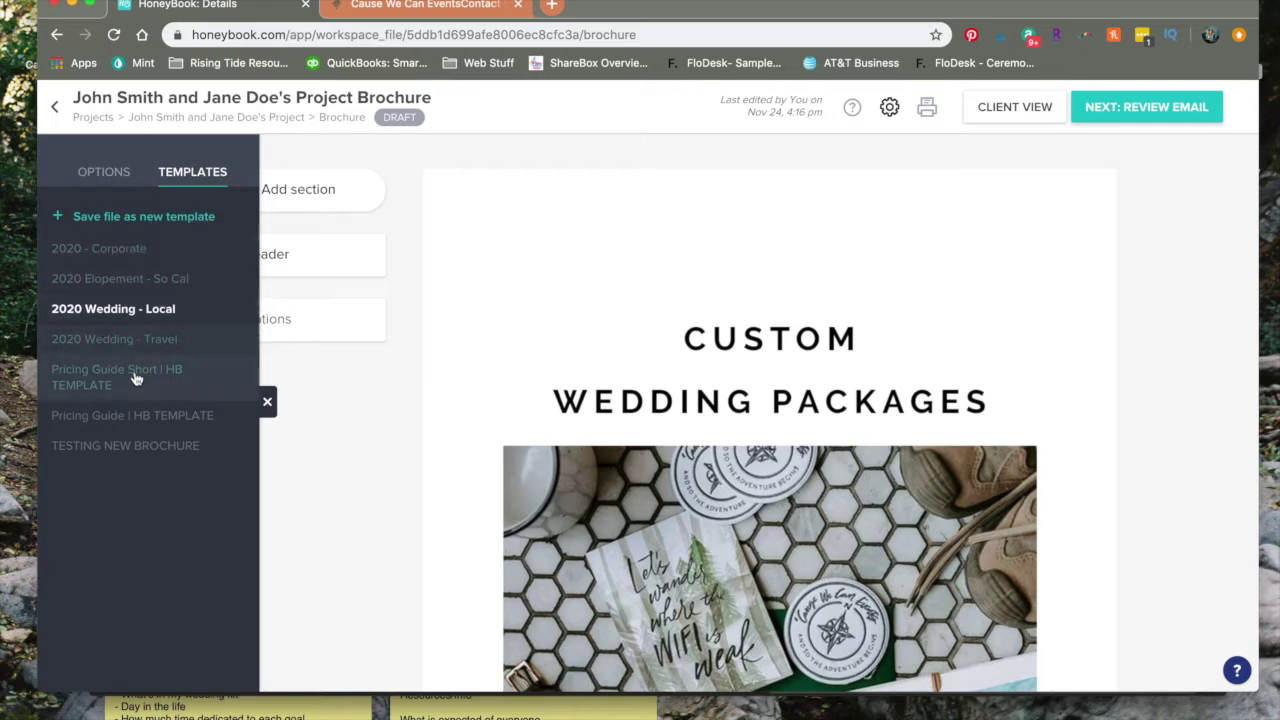
{"action": "left_click", "coordinate": [123, 341]}
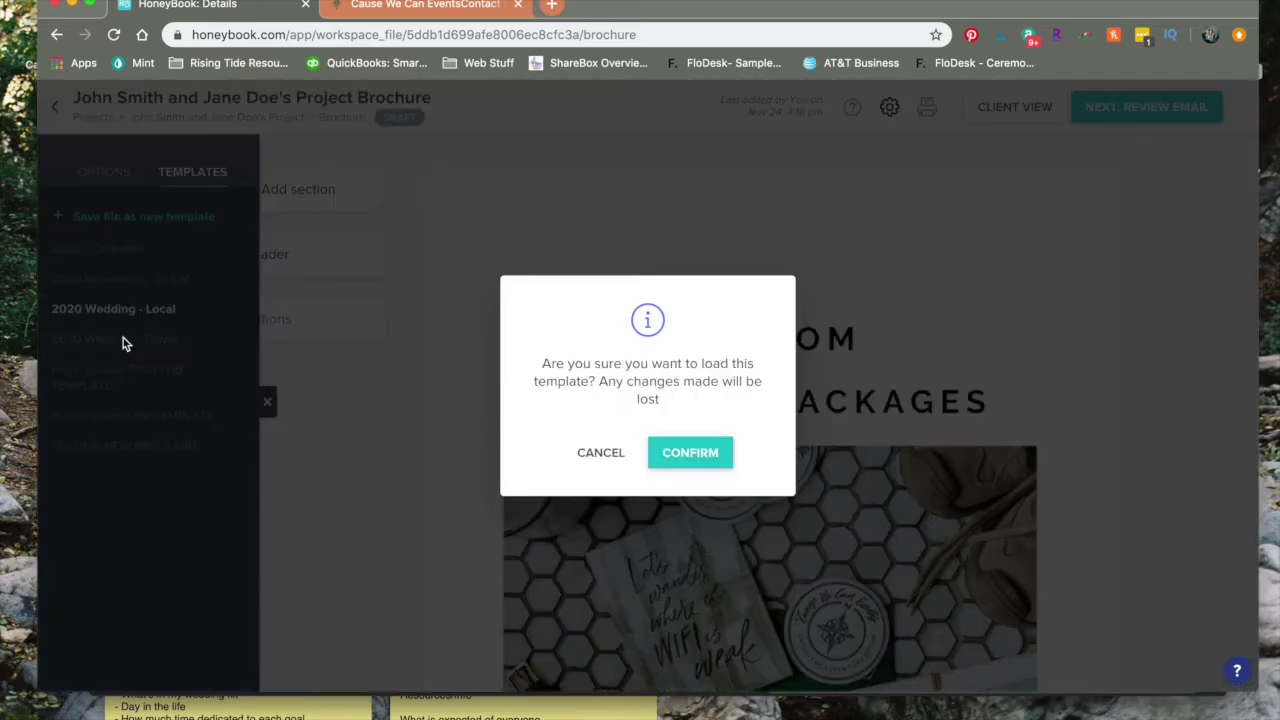
{"action": "left_click", "coordinate": [686, 456]}
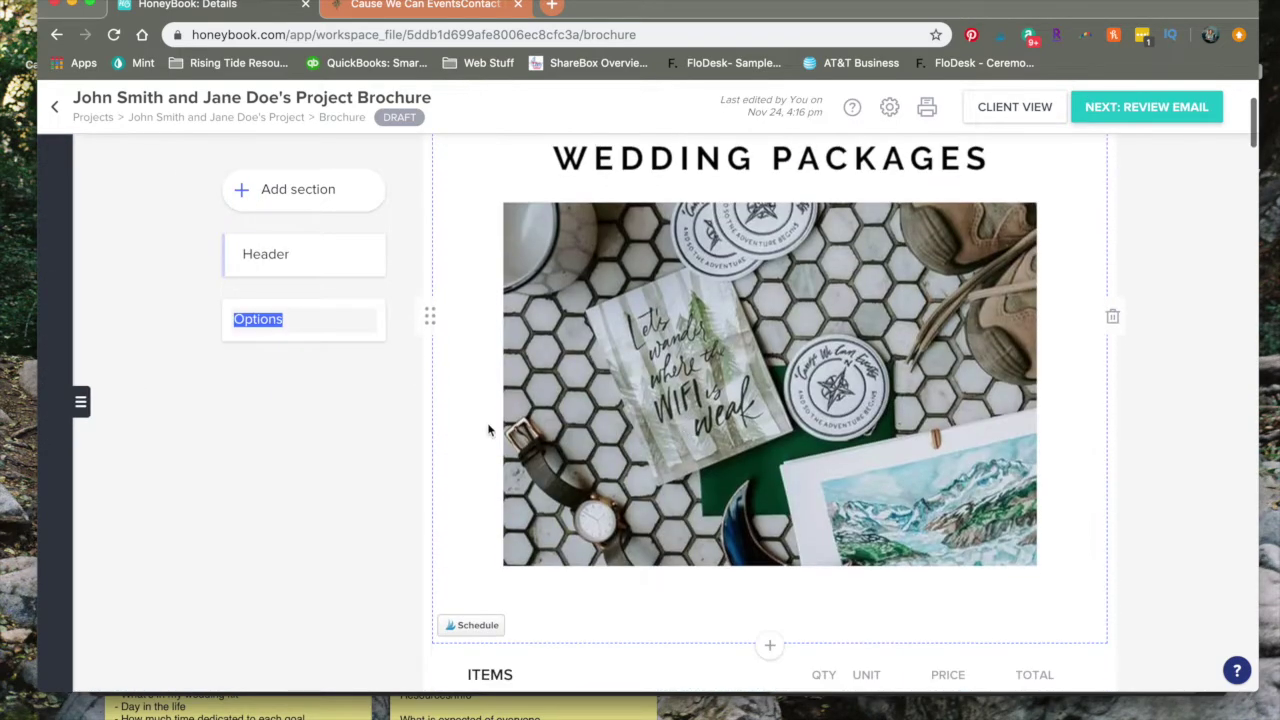
Step: Review the travel wedding brochure, from the full, partial, management and associate planning packages to the Customize Your Experience add-on items
{"action": "scroll", "coordinate": [382, 510], "scroll_direction": "up", "scroll_amount": 2}
{"action": "scroll", "coordinate": [383, 515], "scroll_direction": "down", "scroll_amount": 1}
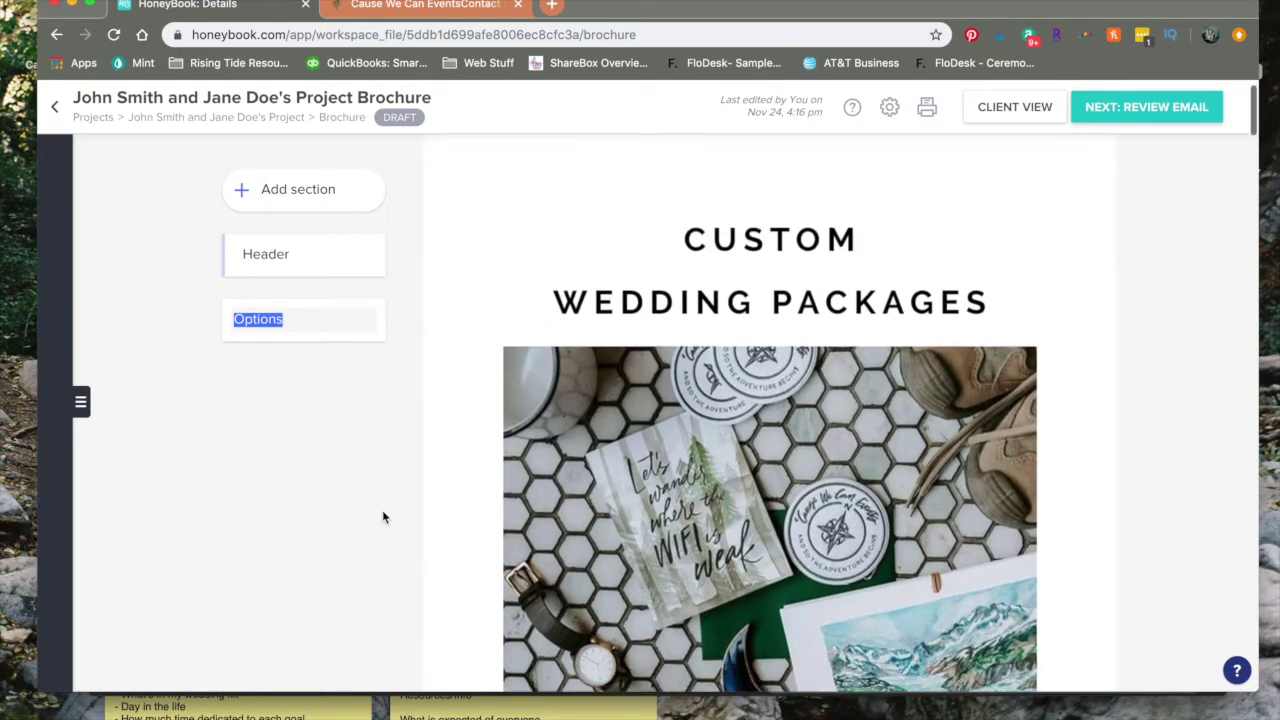
{"action": "scroll", "coordinate": [822, 360], "scroll_direction": "down", "scroll_amount": 5}
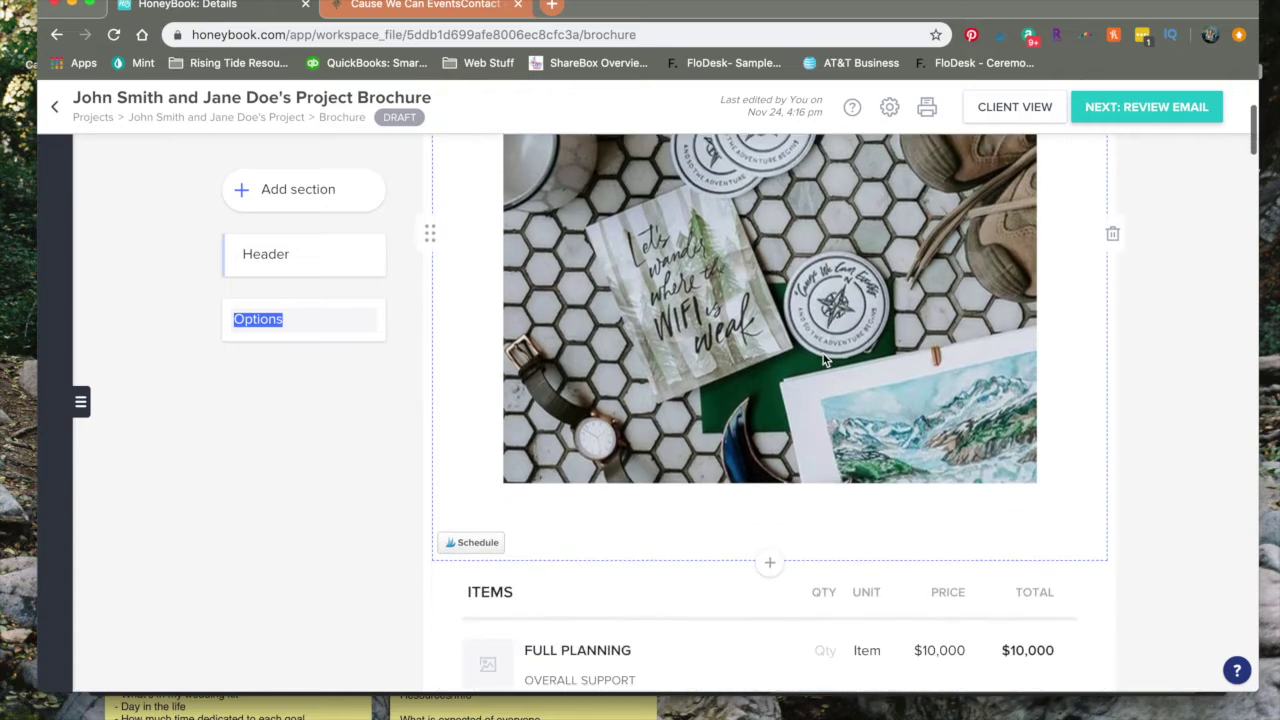
{"action": "scroll", "coordinate": [895, 355], "scroll_direction": "down", "scroll_amount": 5}
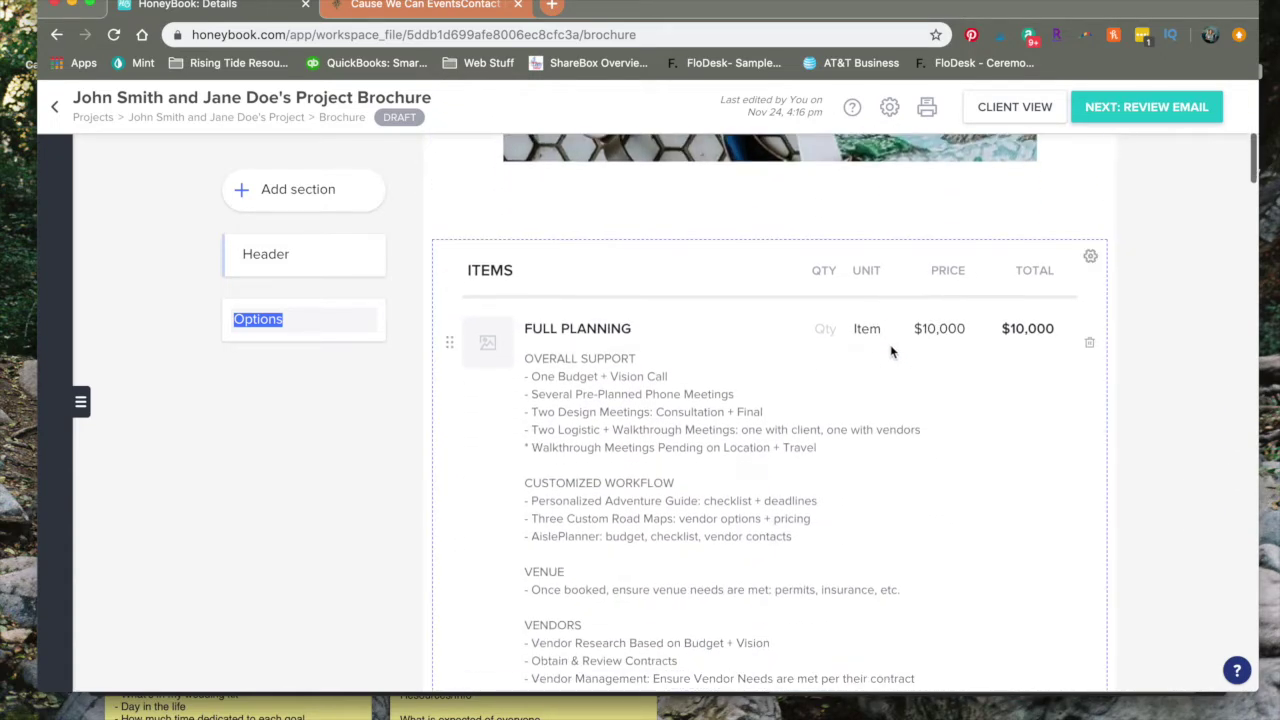
{"action": "scroll", "coordinate": [920, 359], "scroll_direction": "down", "scroll_amount": 8}
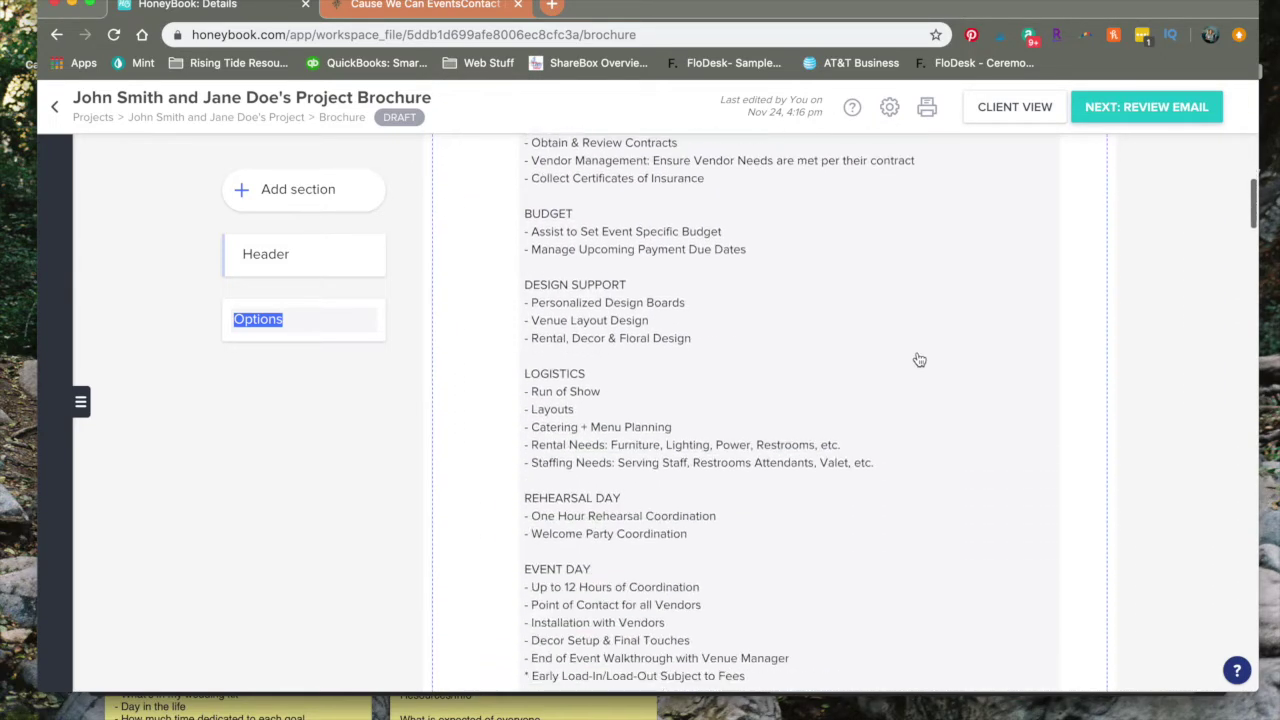
{"action": "scroll", "coordinate": [918, 359], "scroll_direction": "down", "scroll_amount": 5}
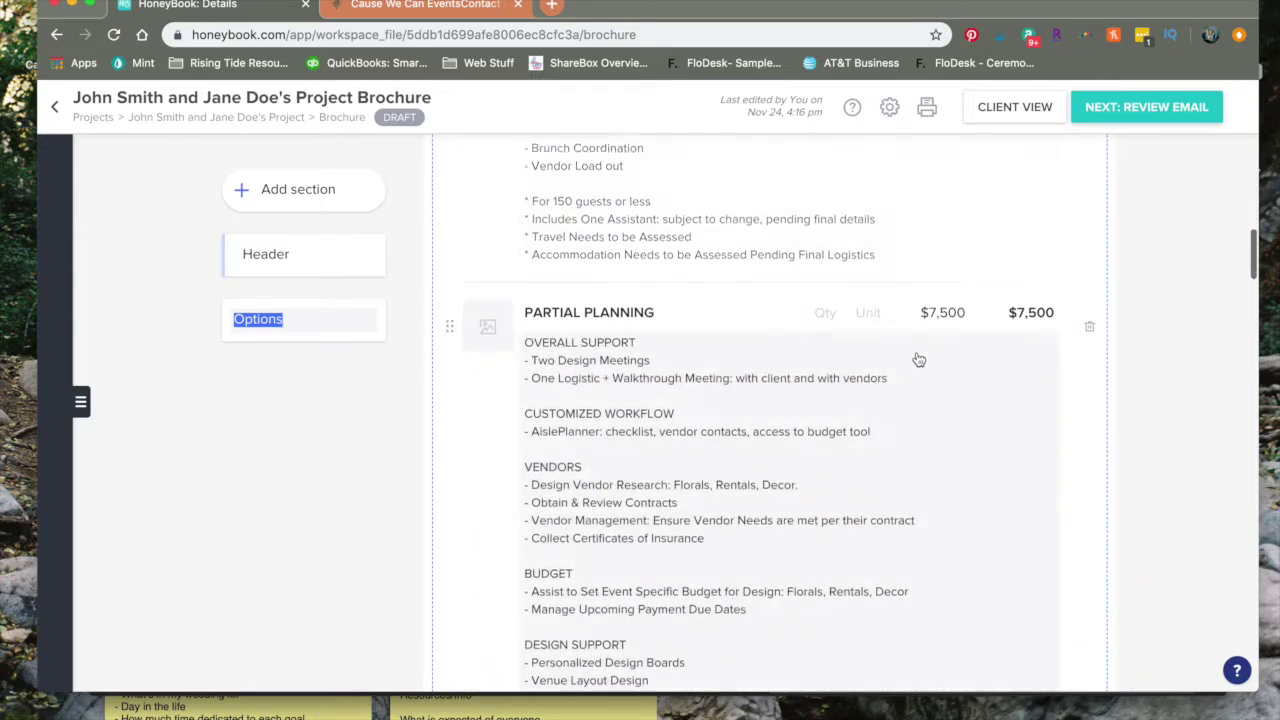
{"action": "scroll", "coordinate": [914, 359], "scroll_direction": "down", "scroll_amount": 11}
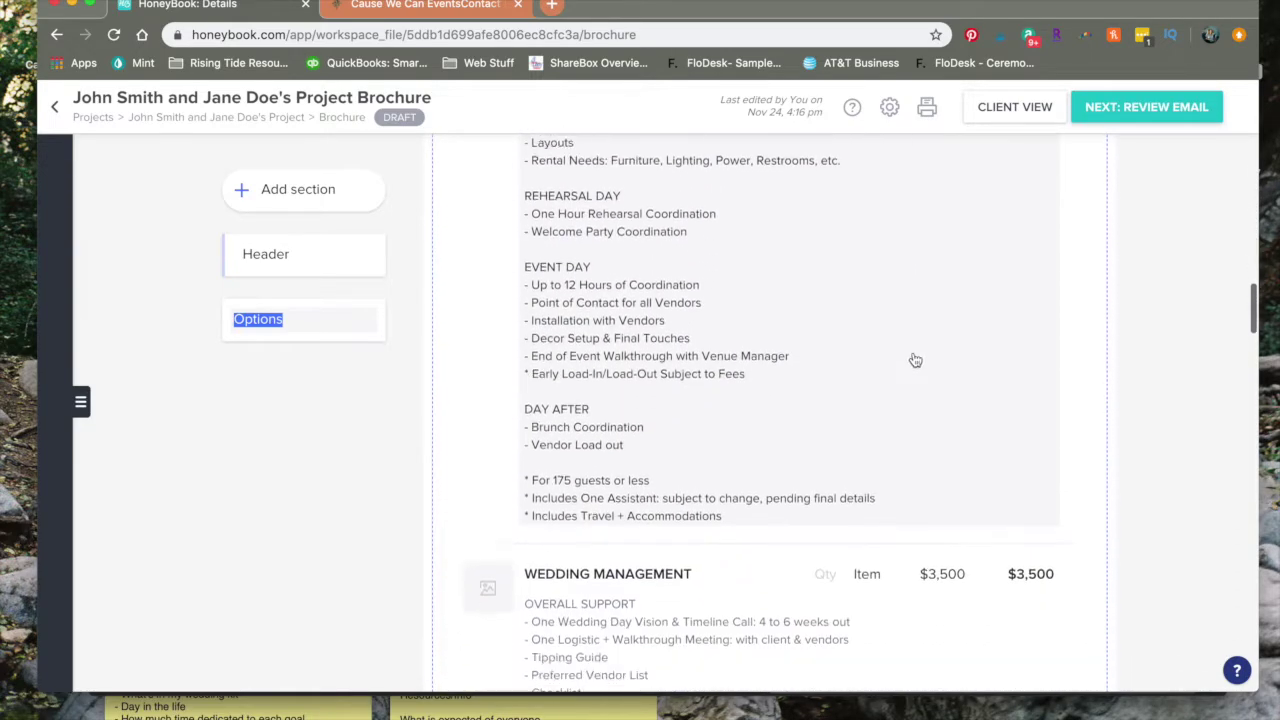
{"action": "scroll", "coordinate": [913, 359], "scroll_direction": "down", "scroll_amount": 6}
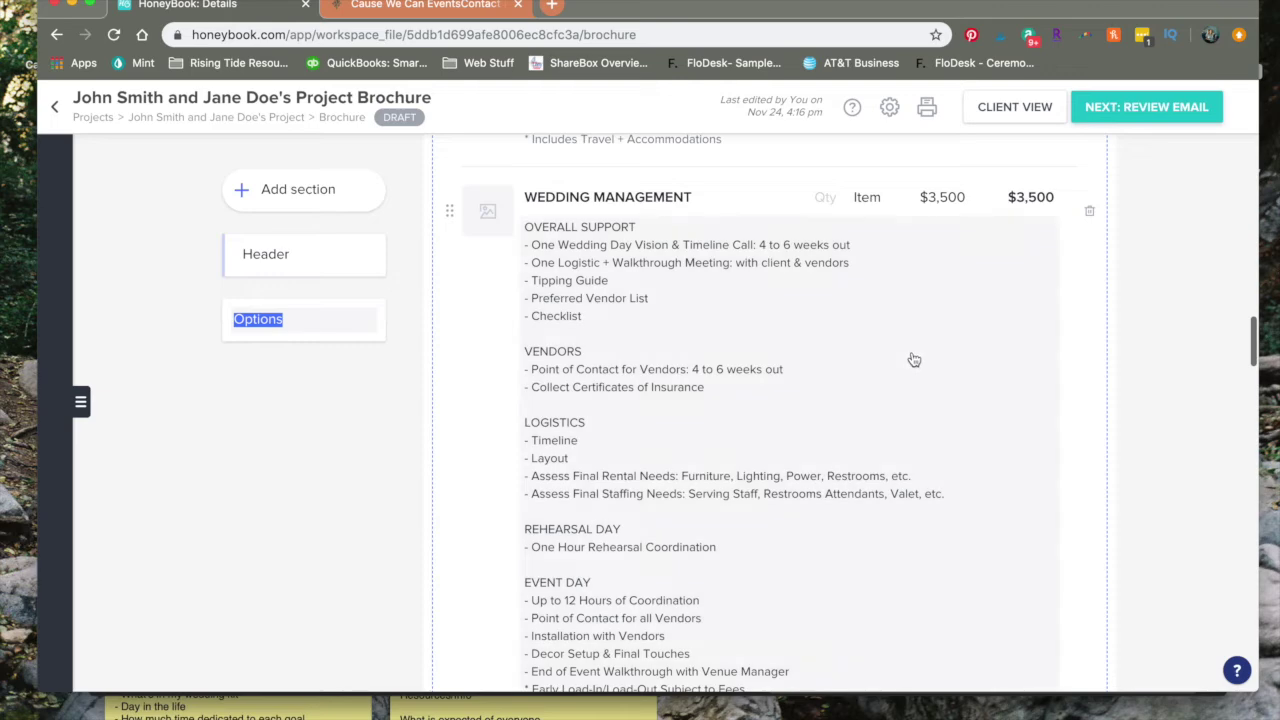
{"action": "scroll", "coordinate": [913, 359], "scroll_direction": "down", "scroll_amount": 4}
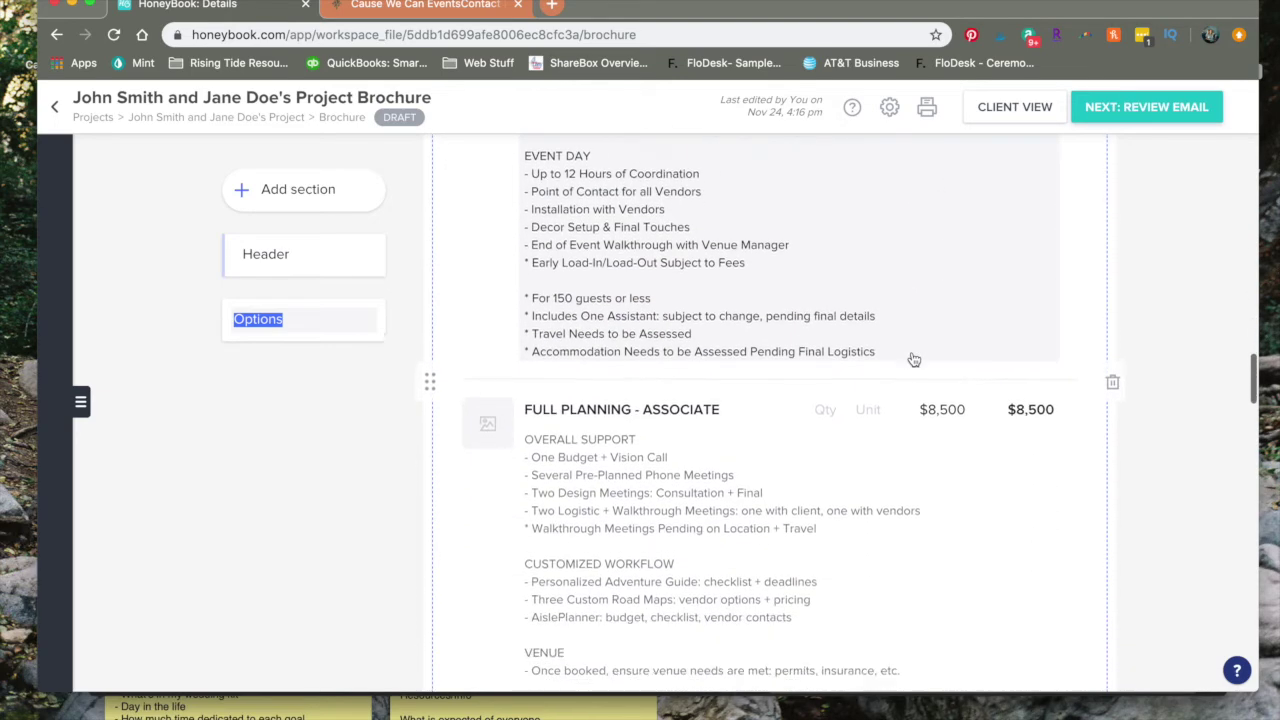
{"action": "scroll", "coordinate": [914, 359], "scroll_direction": "down", "scroll_amount": 20}
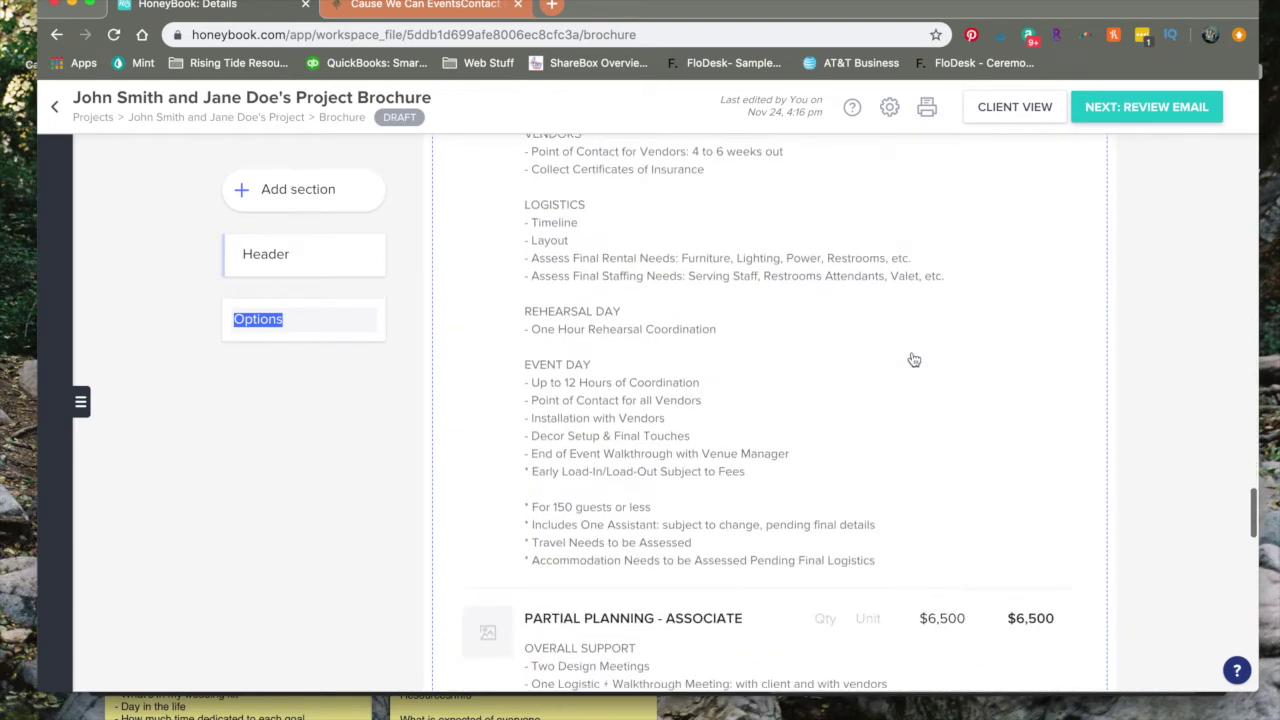
{"action": "scroll", "coordinate": [914, 359], "scroll_direction": "down", "scroll_amount": 3}
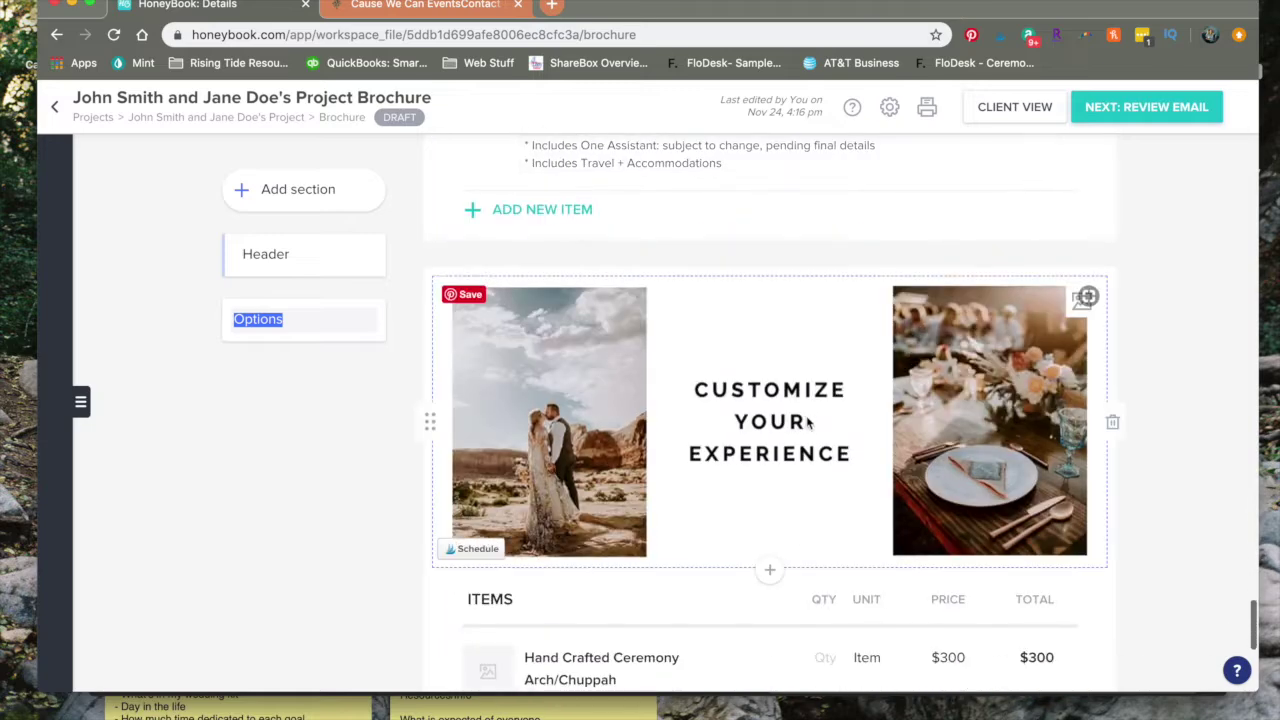
{"action": "scroll", "coordinate": [819, 422], "scroll_direction": "down", "scroll_amount": 4}
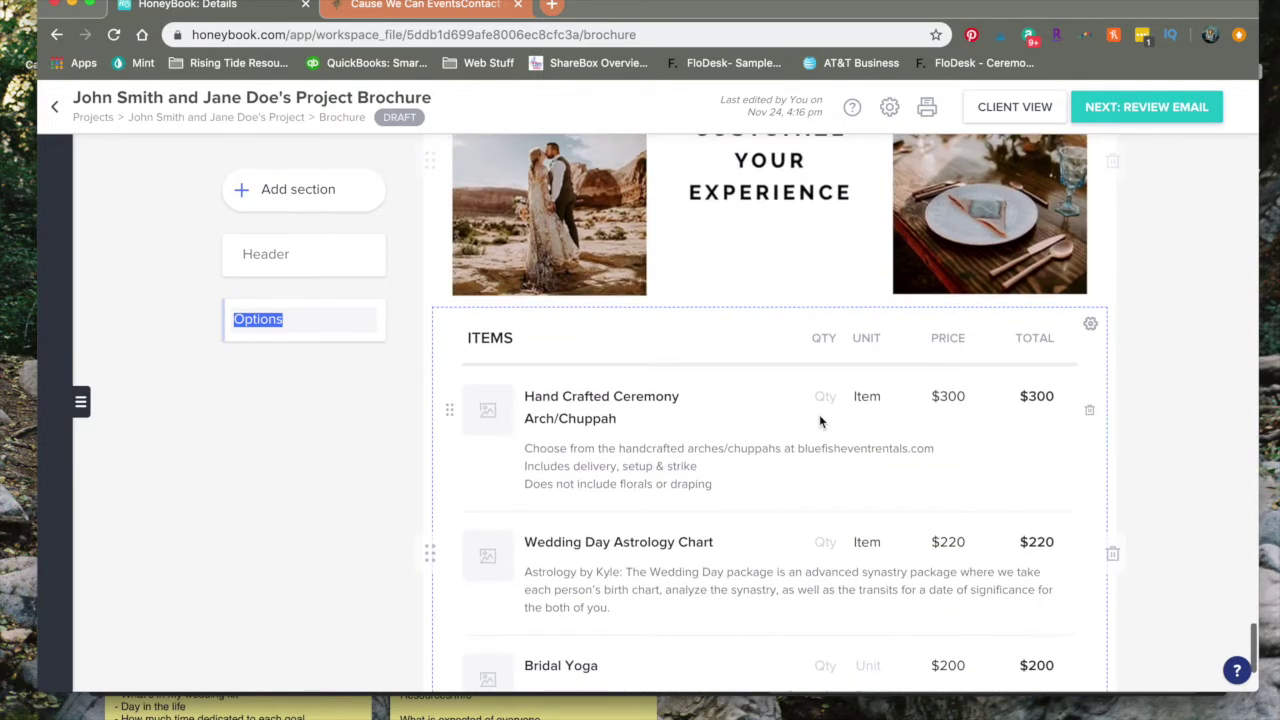
{"action": "scroll", "coordinate": [819, 421], "scroll_direction": "down", "scroll_amount": 2}
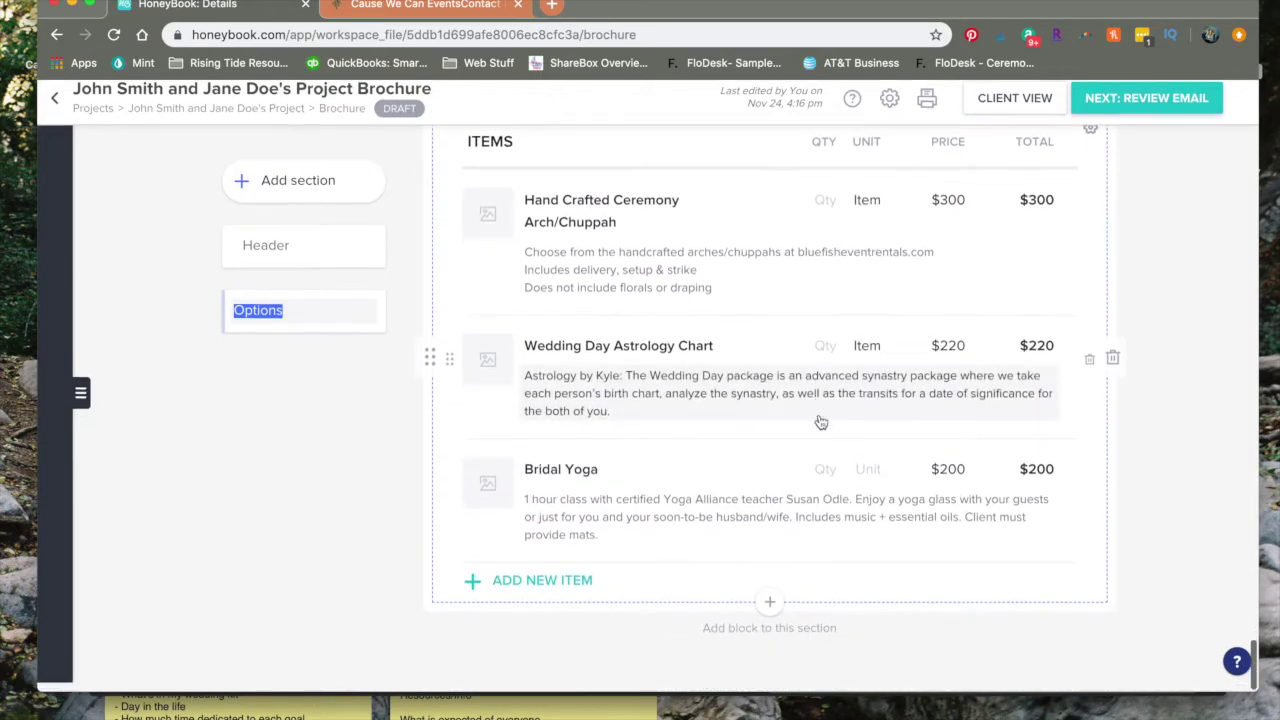
{"action": "scroll", "coordinate": [820, 423], "scroll_direction": "down", "scroll_amount": 15}
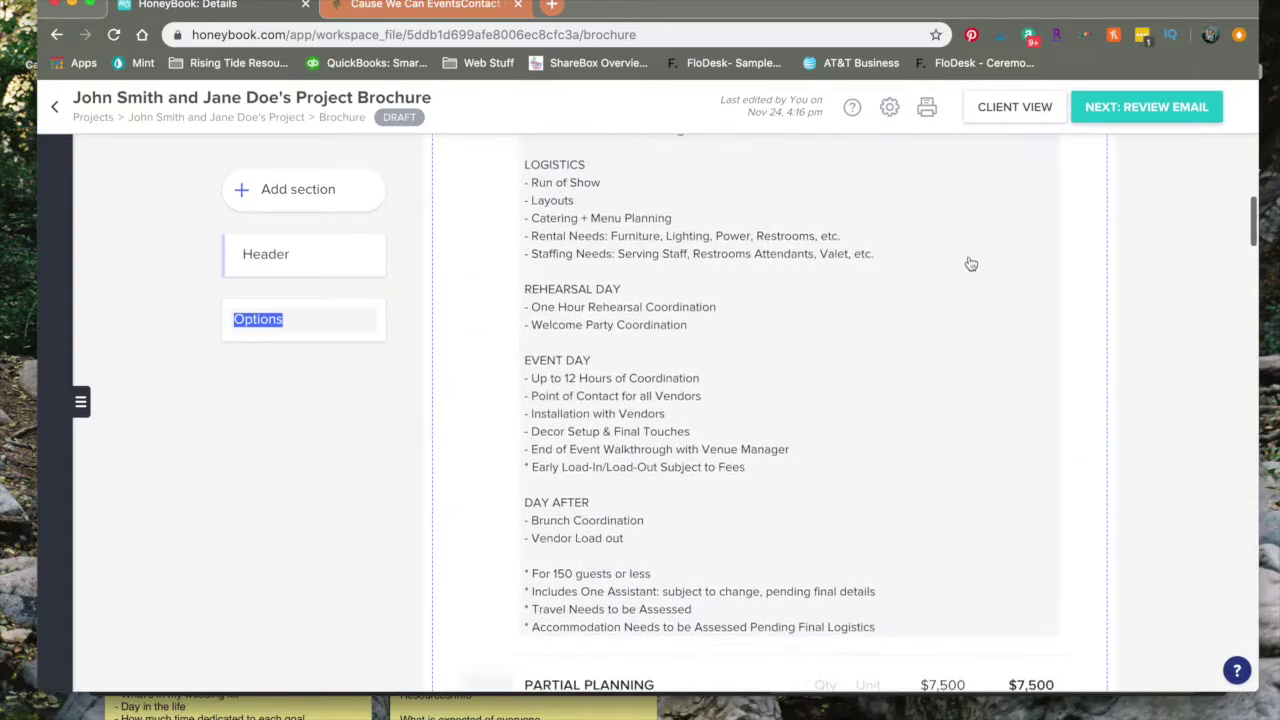
Step: Proceed to the brochure's email review and clear the default message text from the body
{"action": "left_click", "coordinate": [1095, 116]}
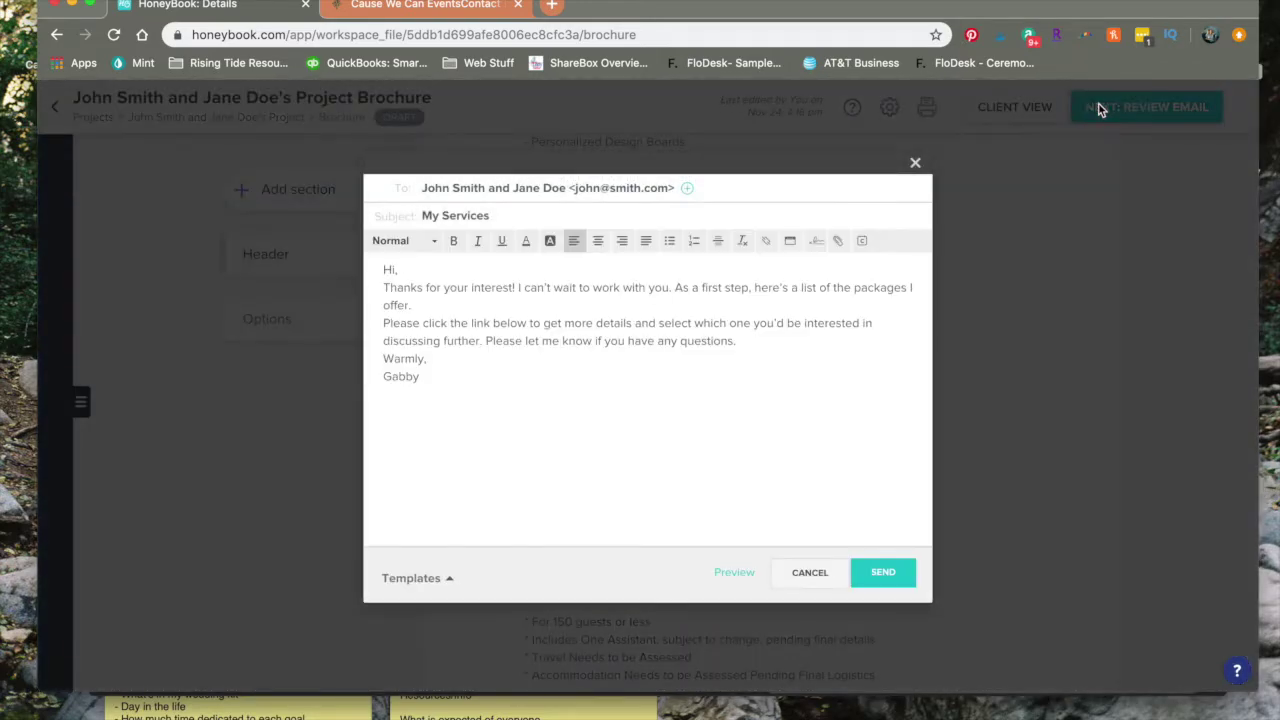
{"action": "left_click_drag", "start_coordinate": [504, 393], "coordinate": [391, 270]}
{"action": "key", "text": "BackSpace"}
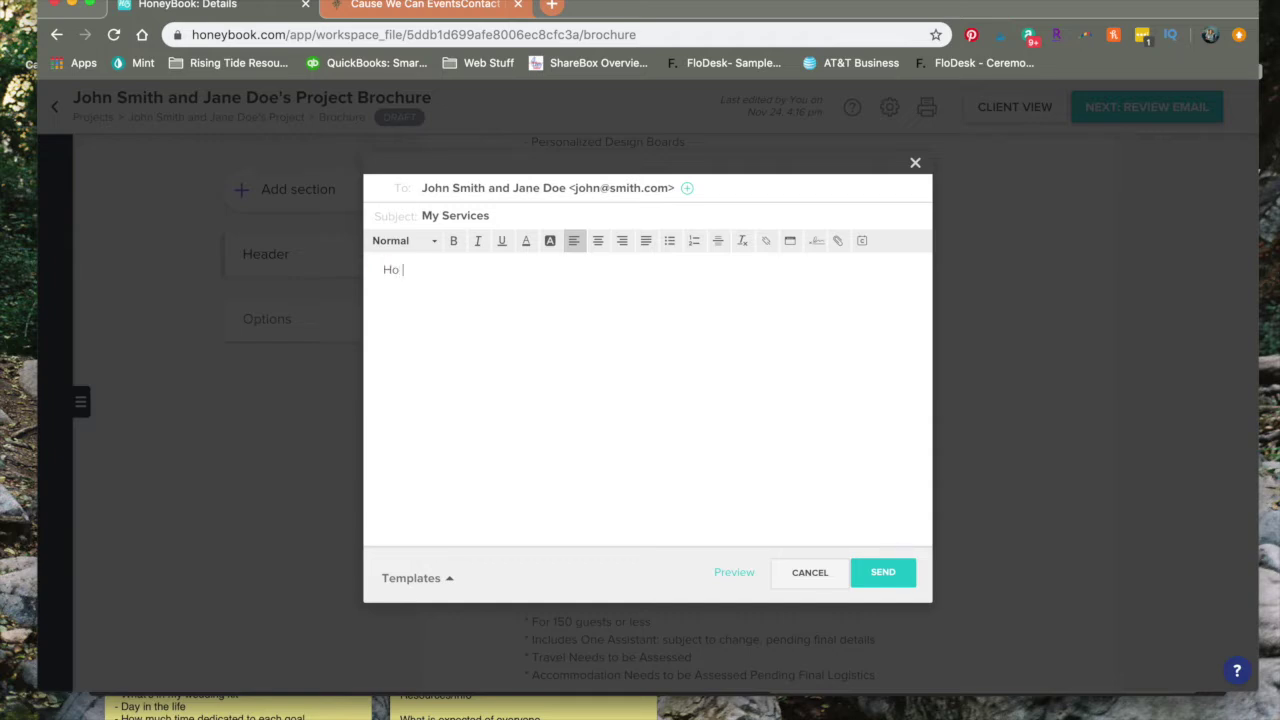